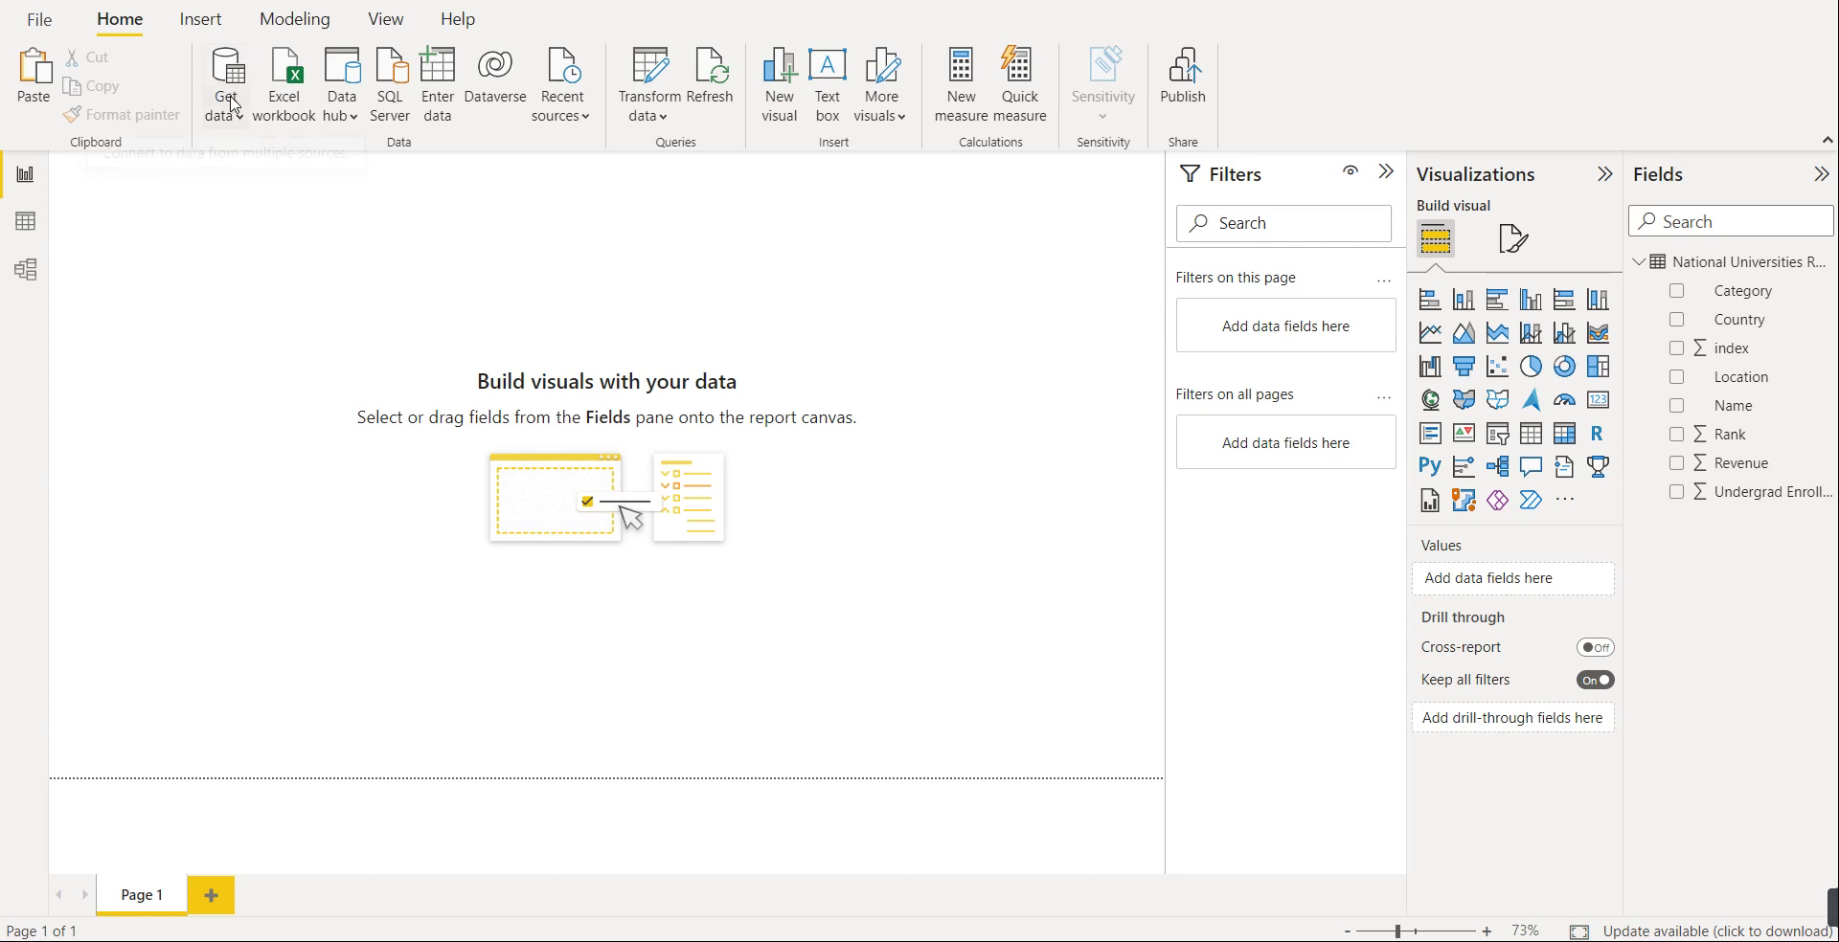
click(243, 127)
click(292, 207)
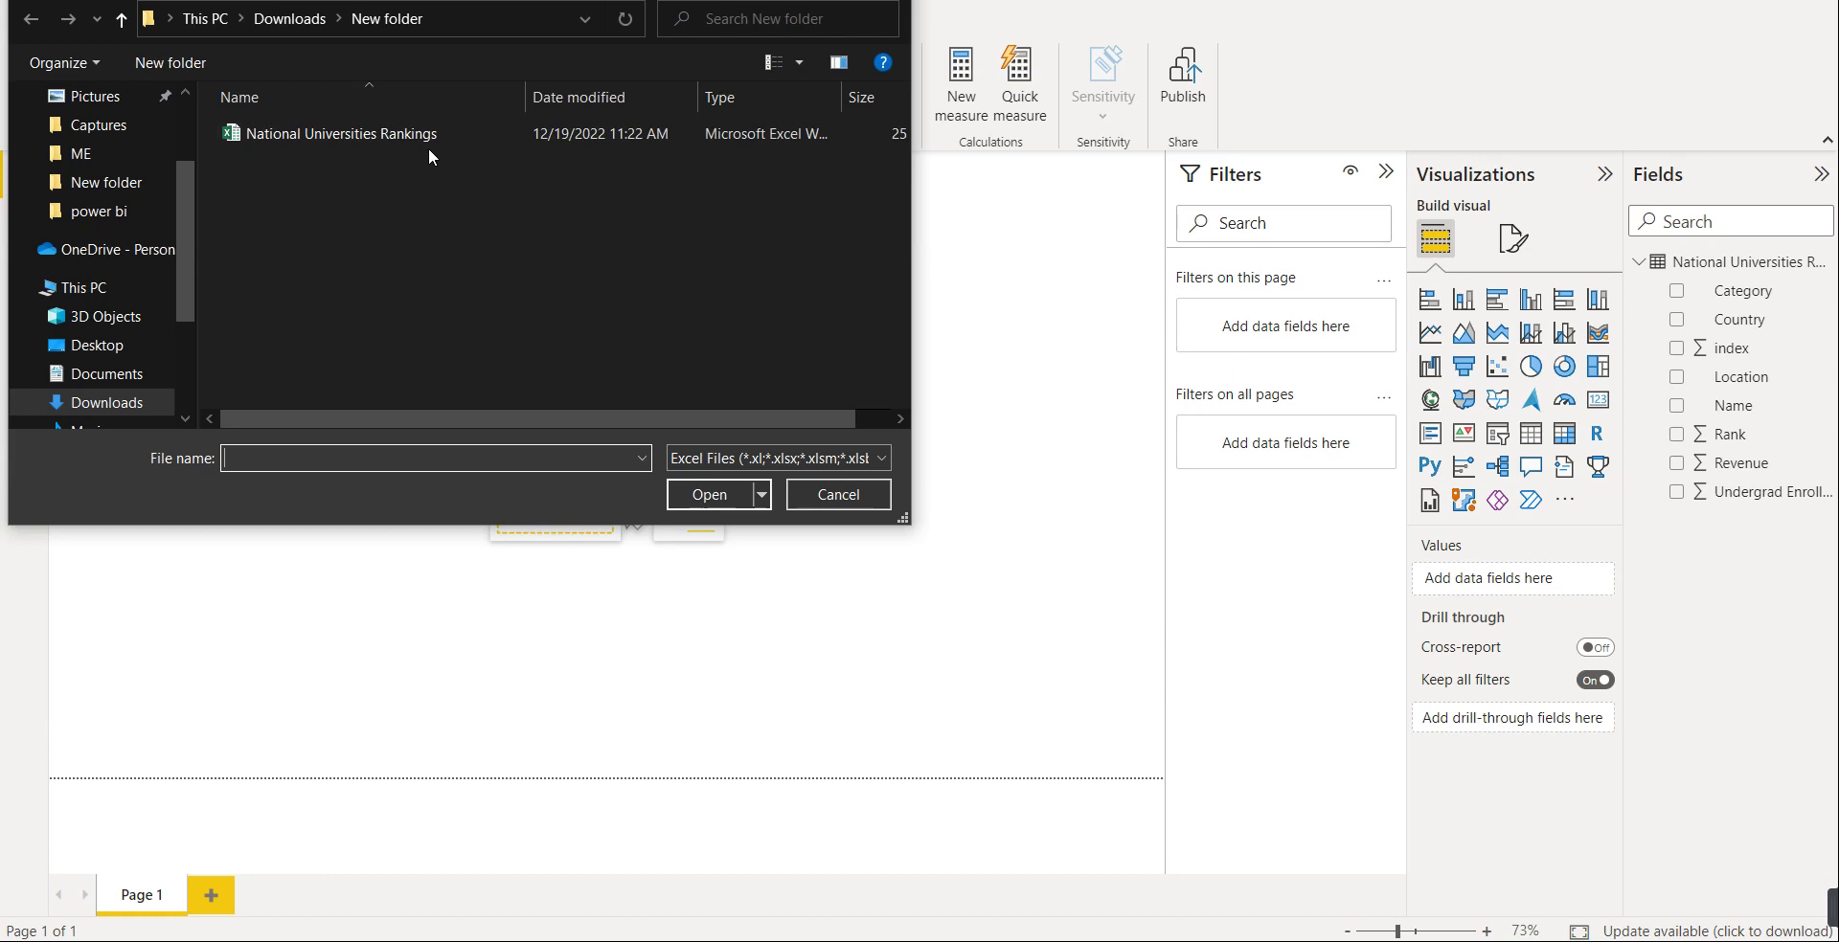
key(Escape)
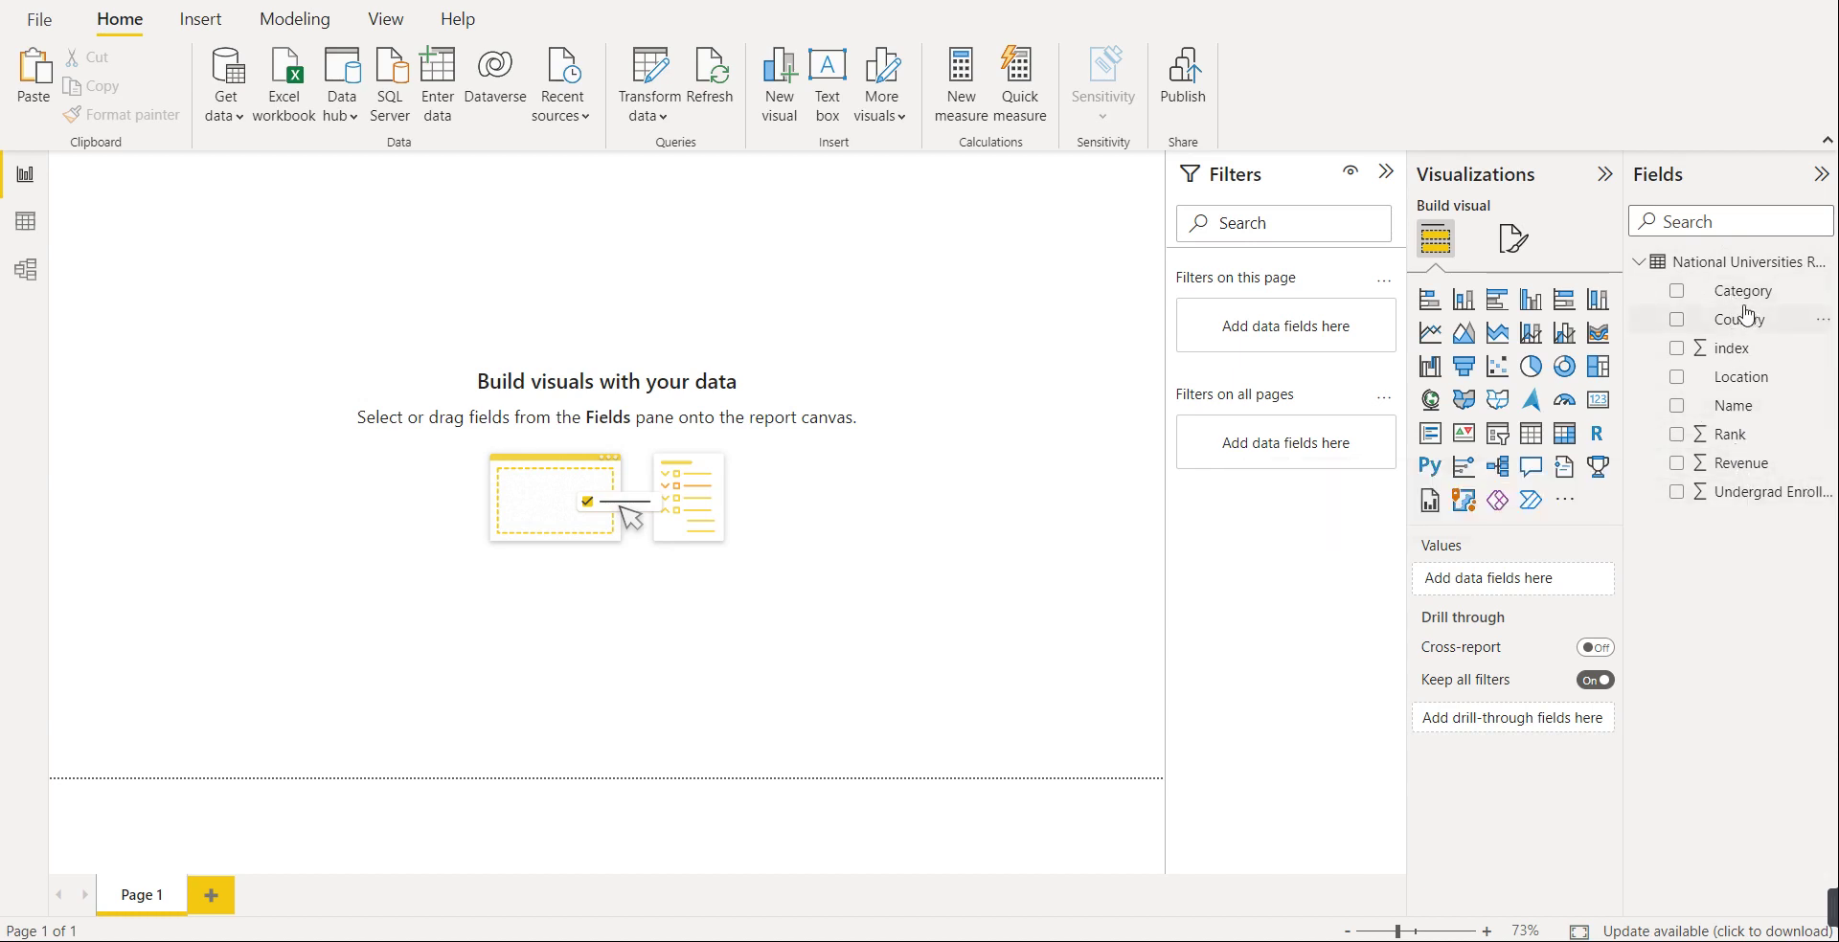
- Add a pie chart with Category as legend and Revenue as values, and enlarge it on the report page
click(1532, 368)
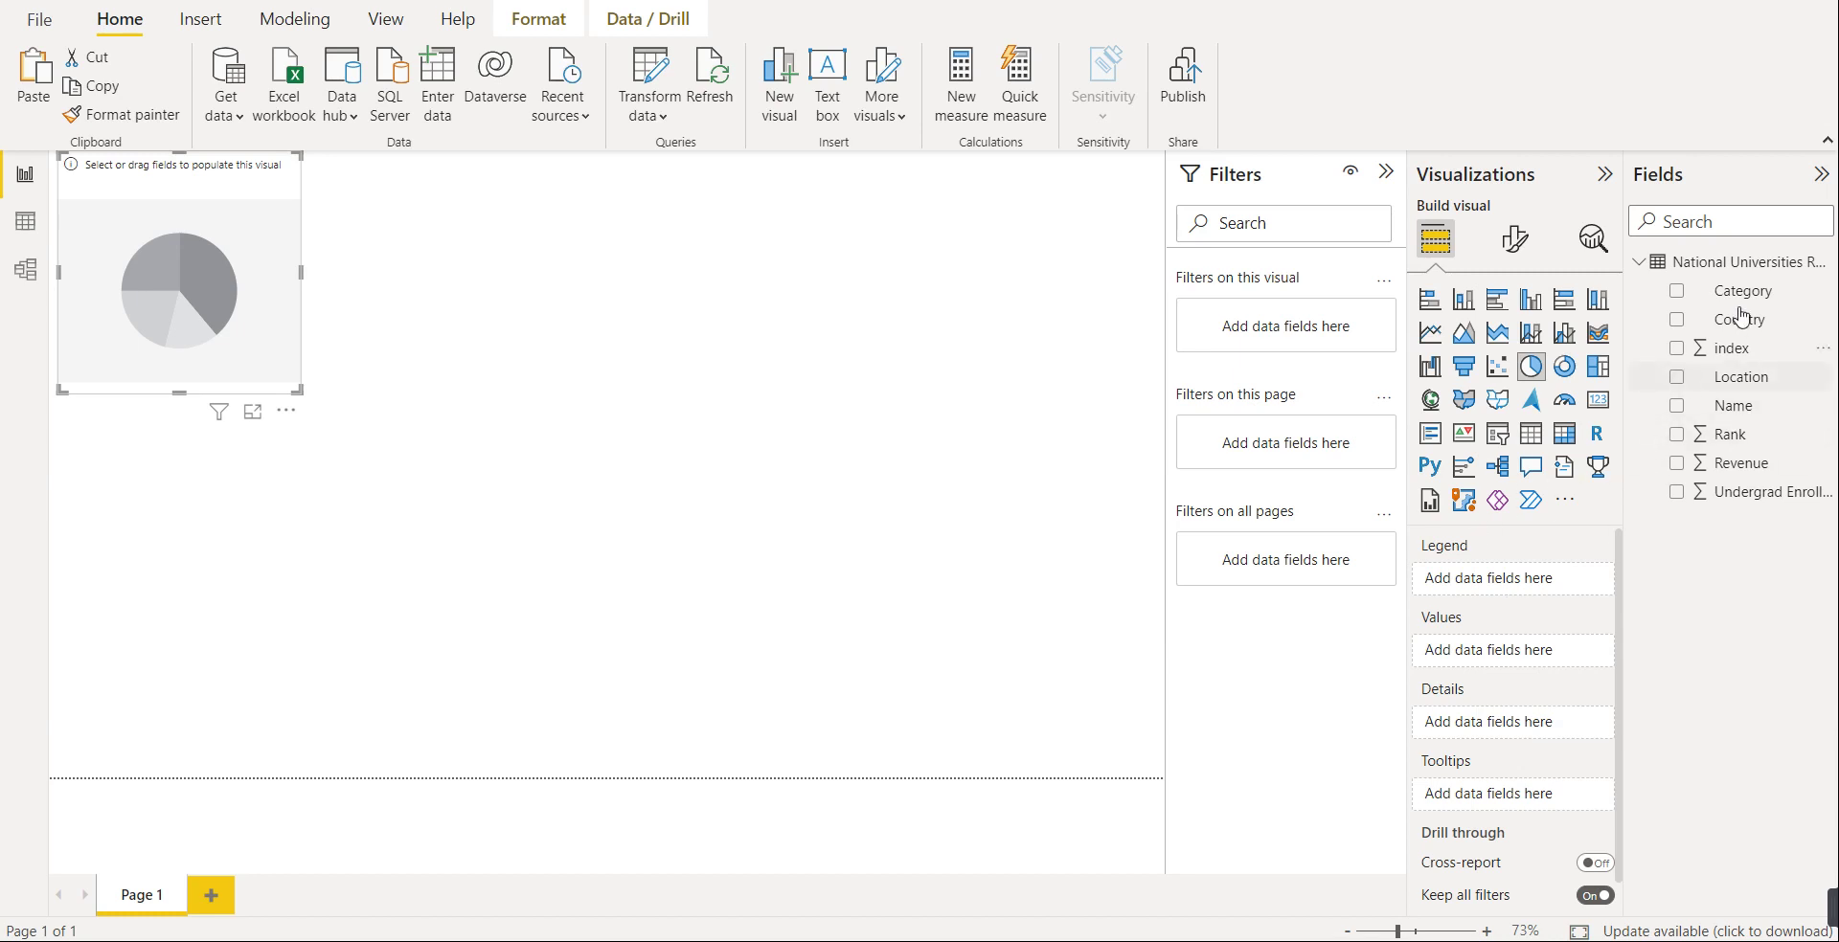
drag(1746, 299, 1510, 587)
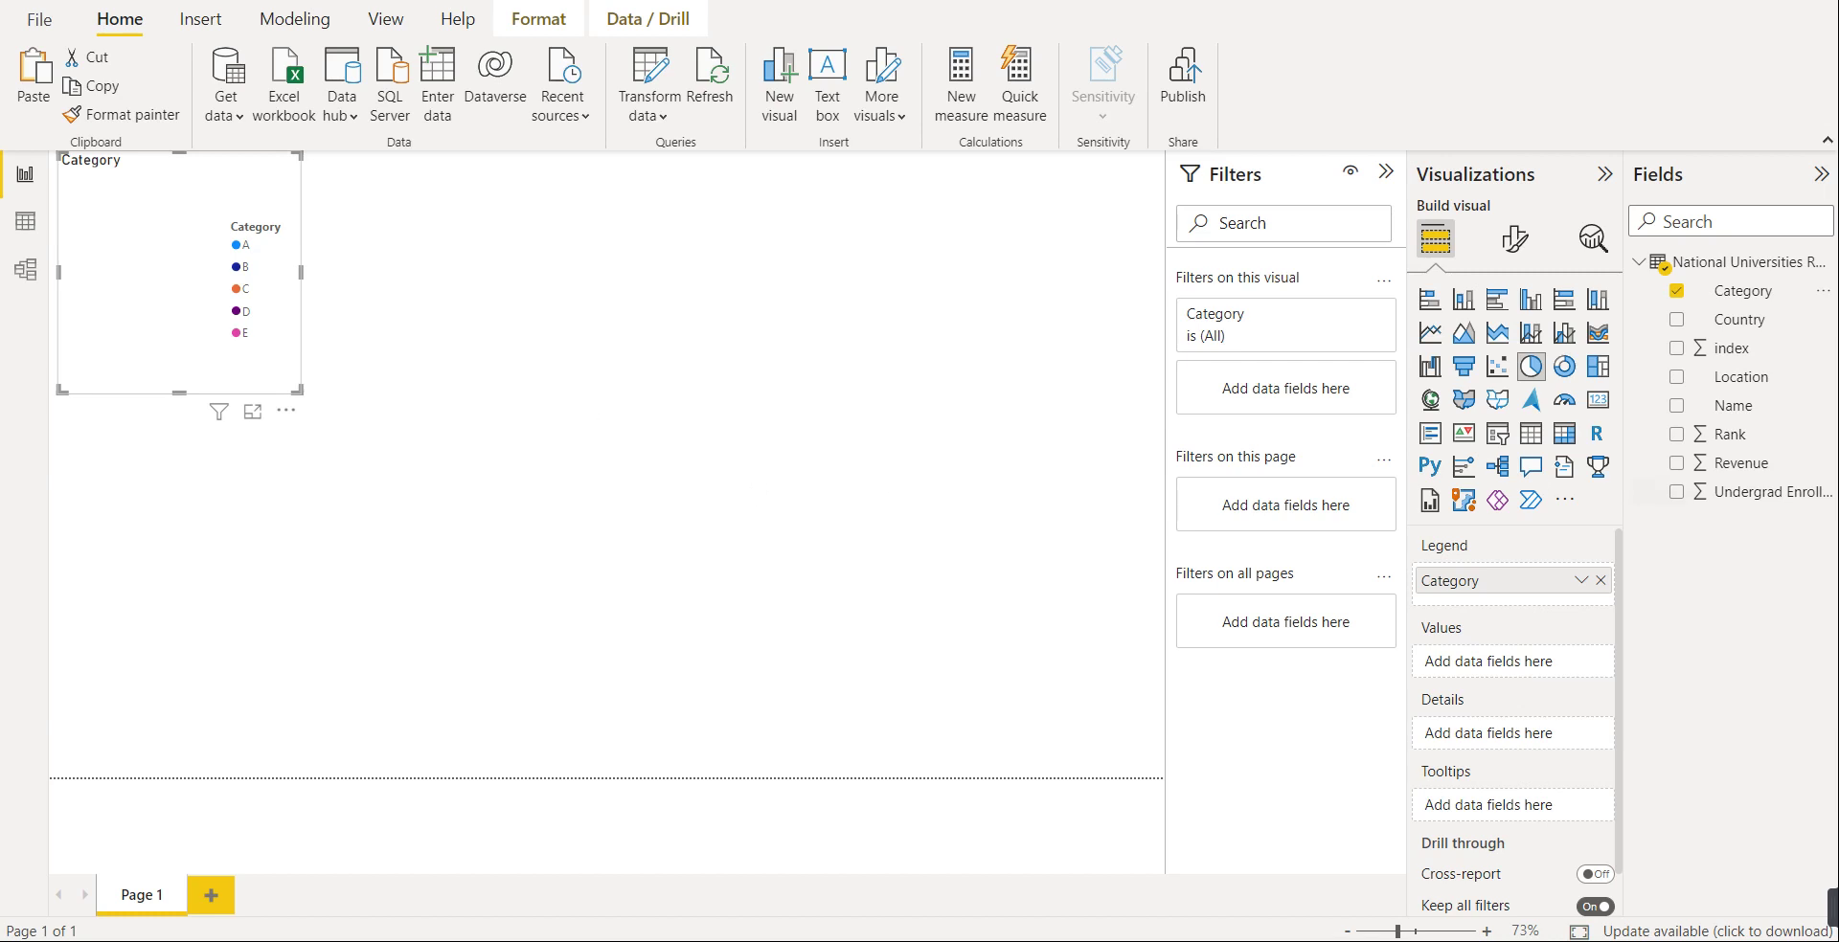
drag(1744, 479, 1521, 677)
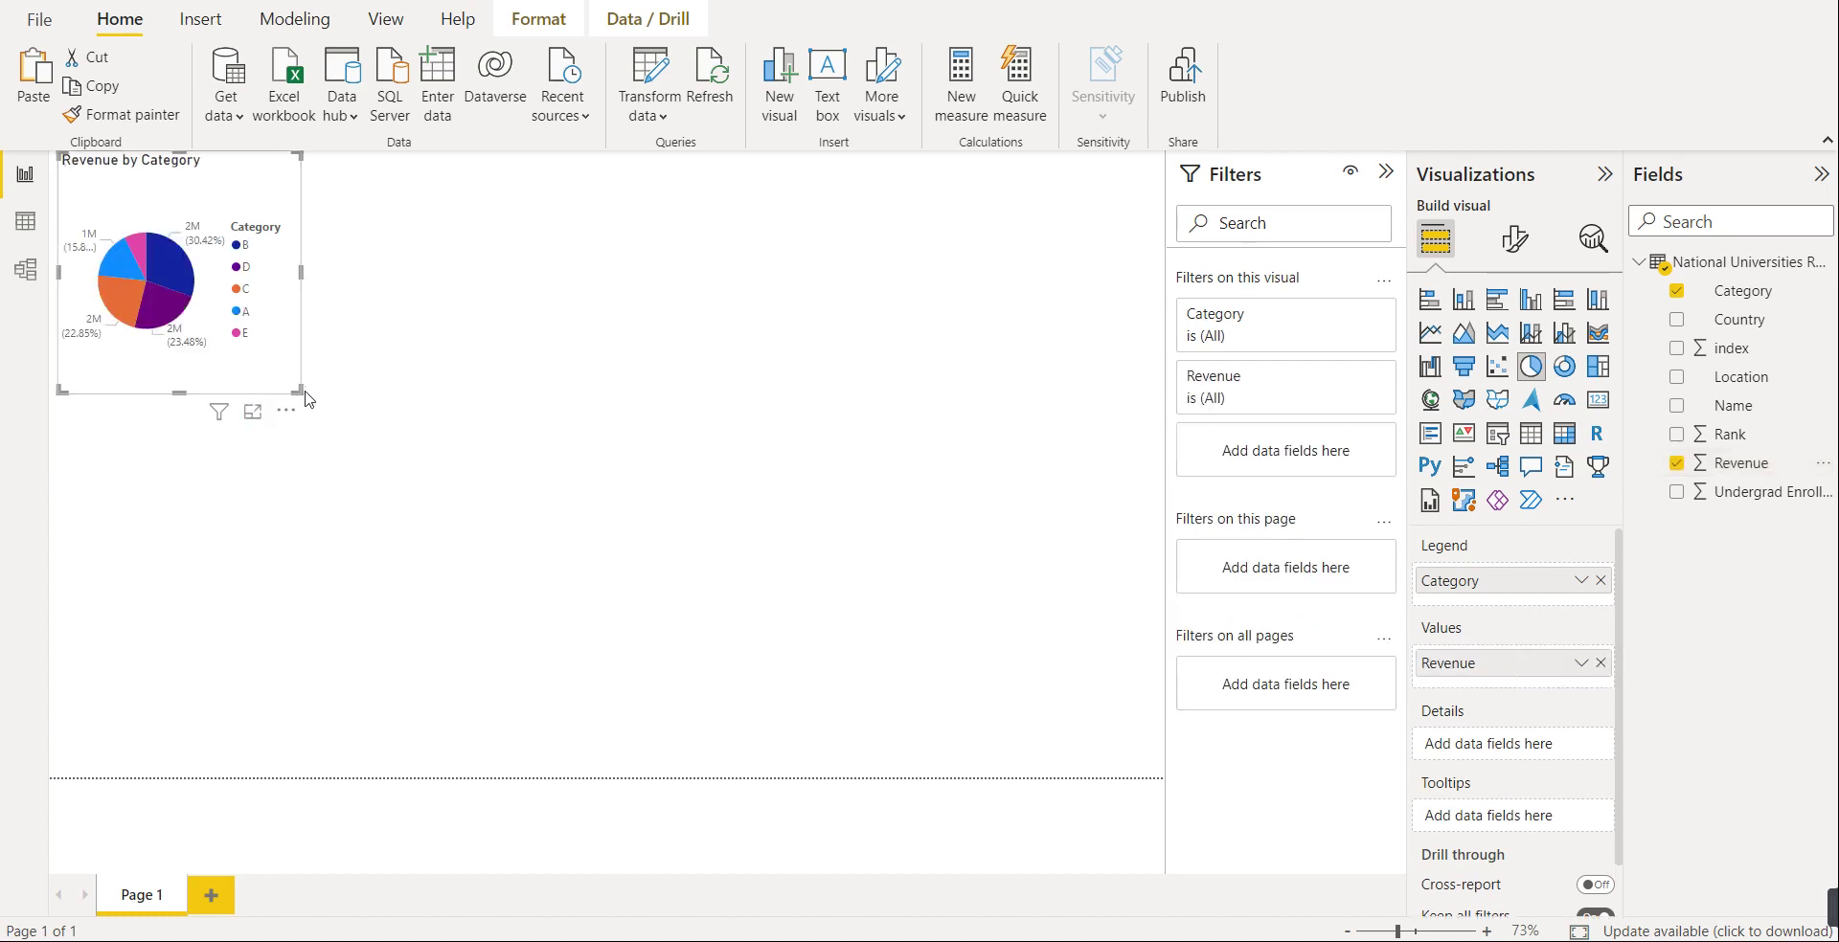
drag(298, 392, 433, 524)
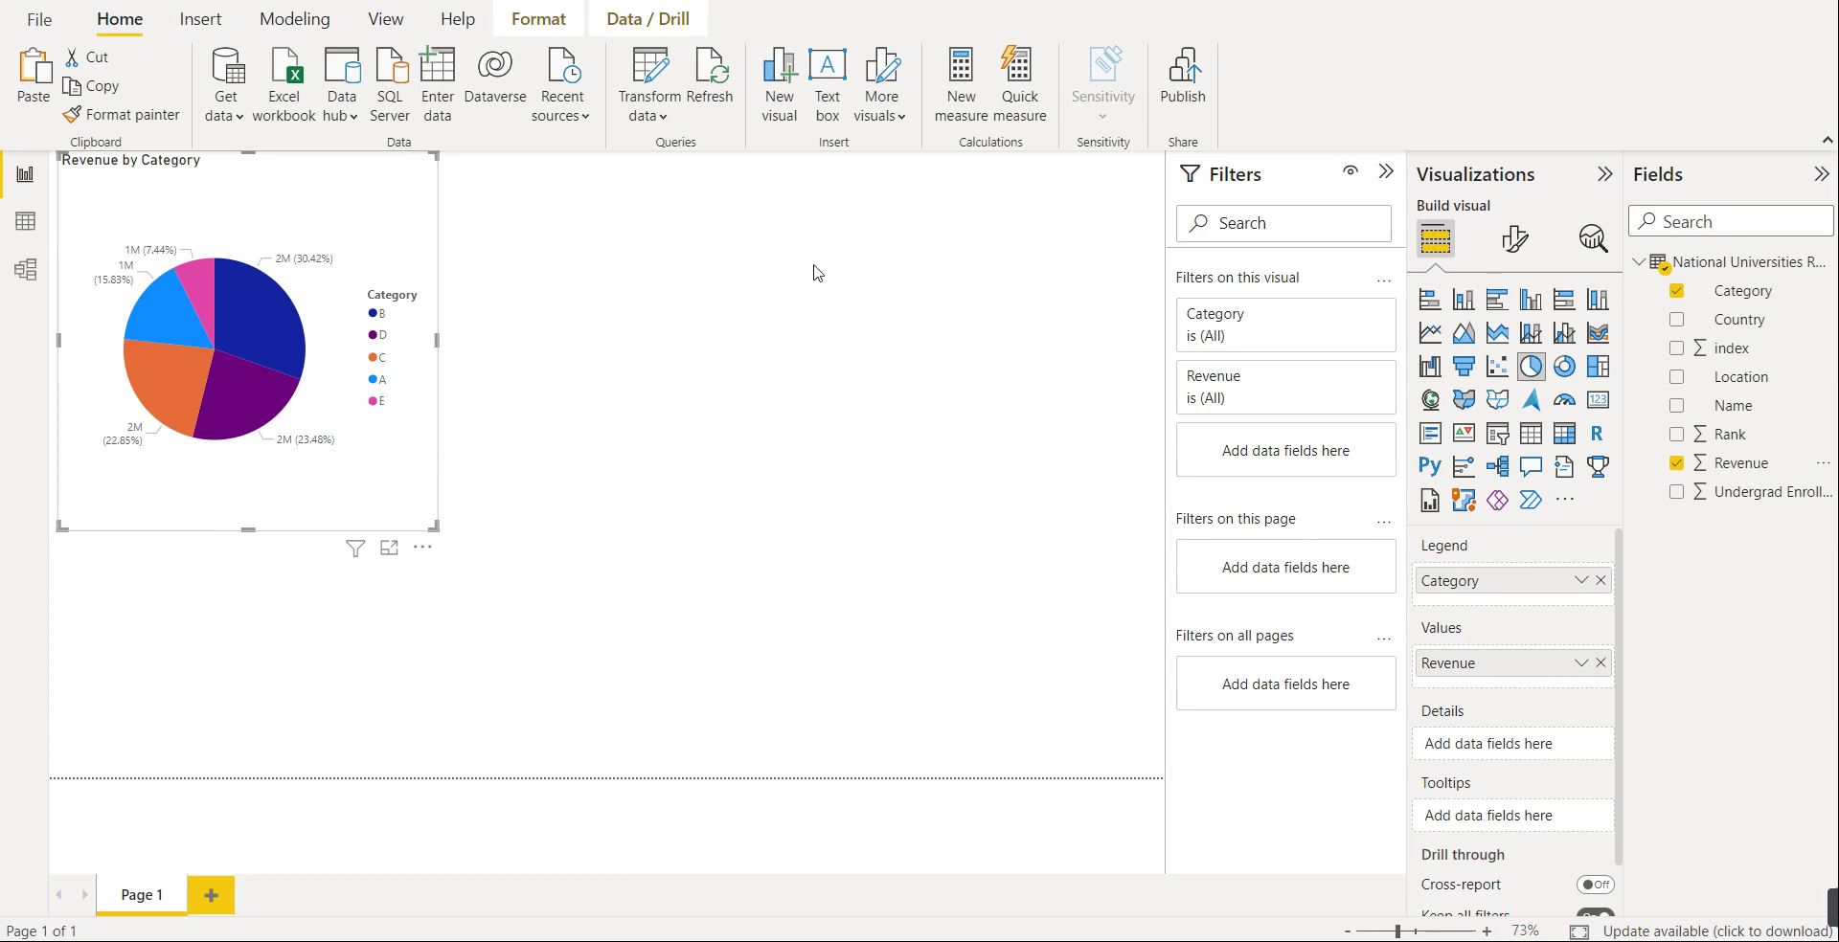
- Try the pie chart's legend at Top center and return it to Center right
click(1514, 238)
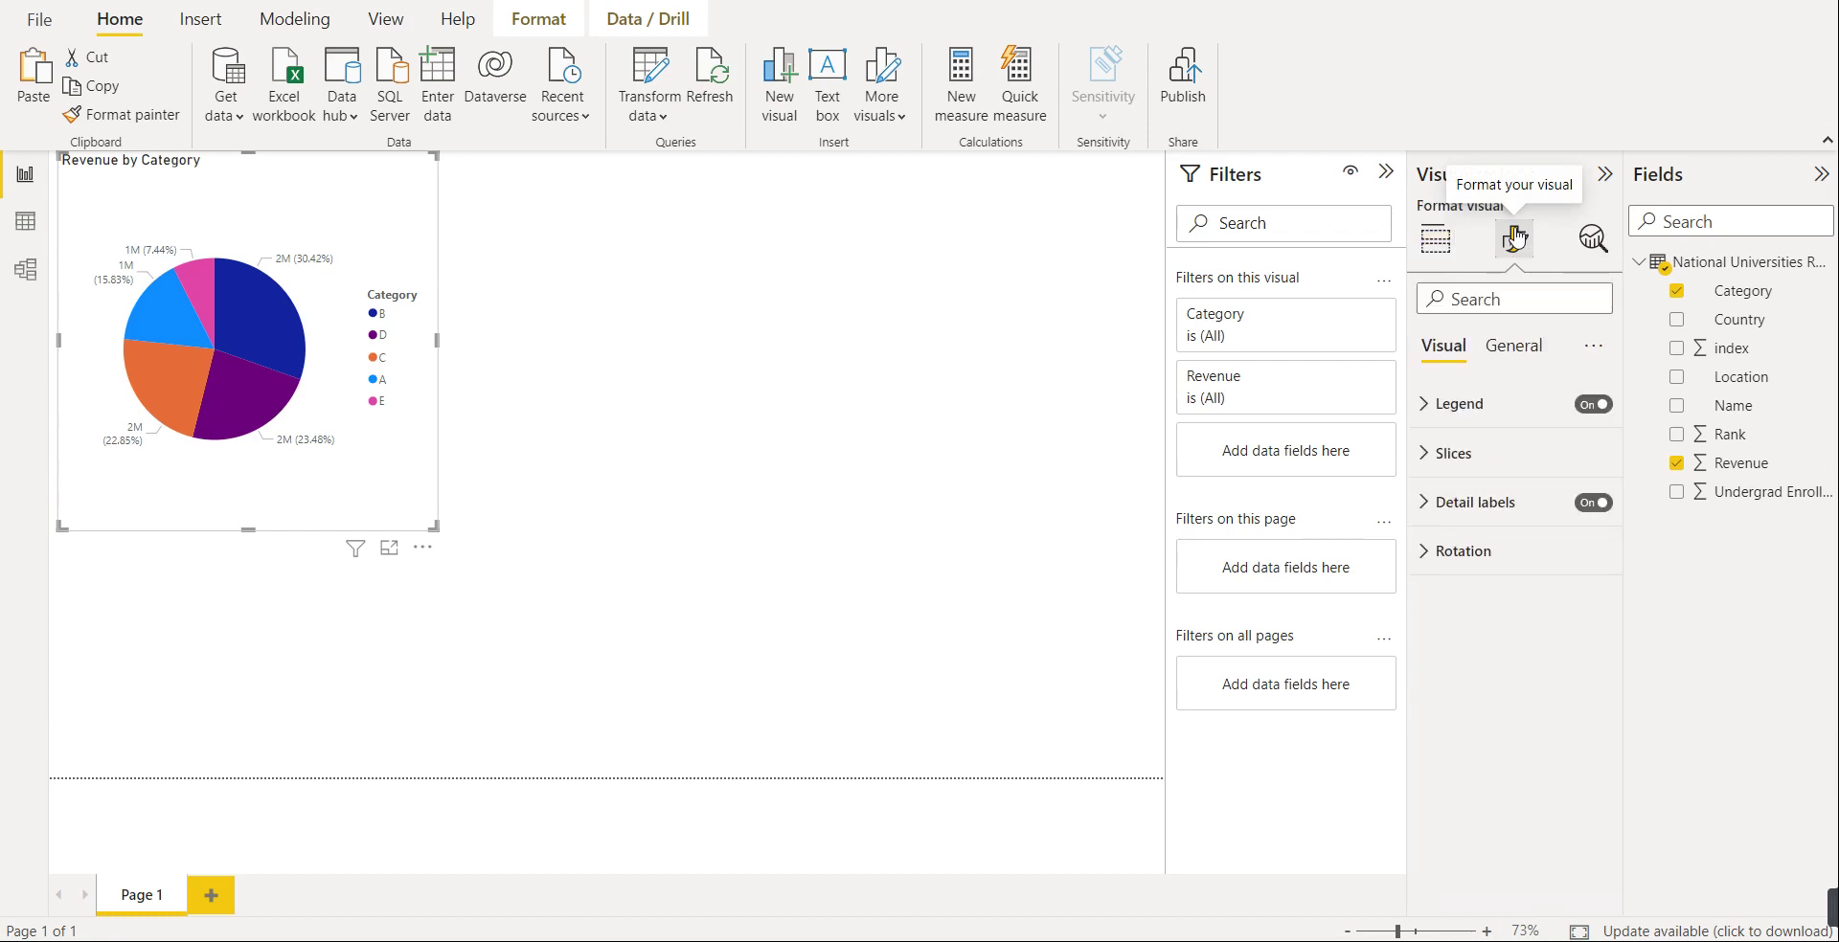
click(1439, 410)
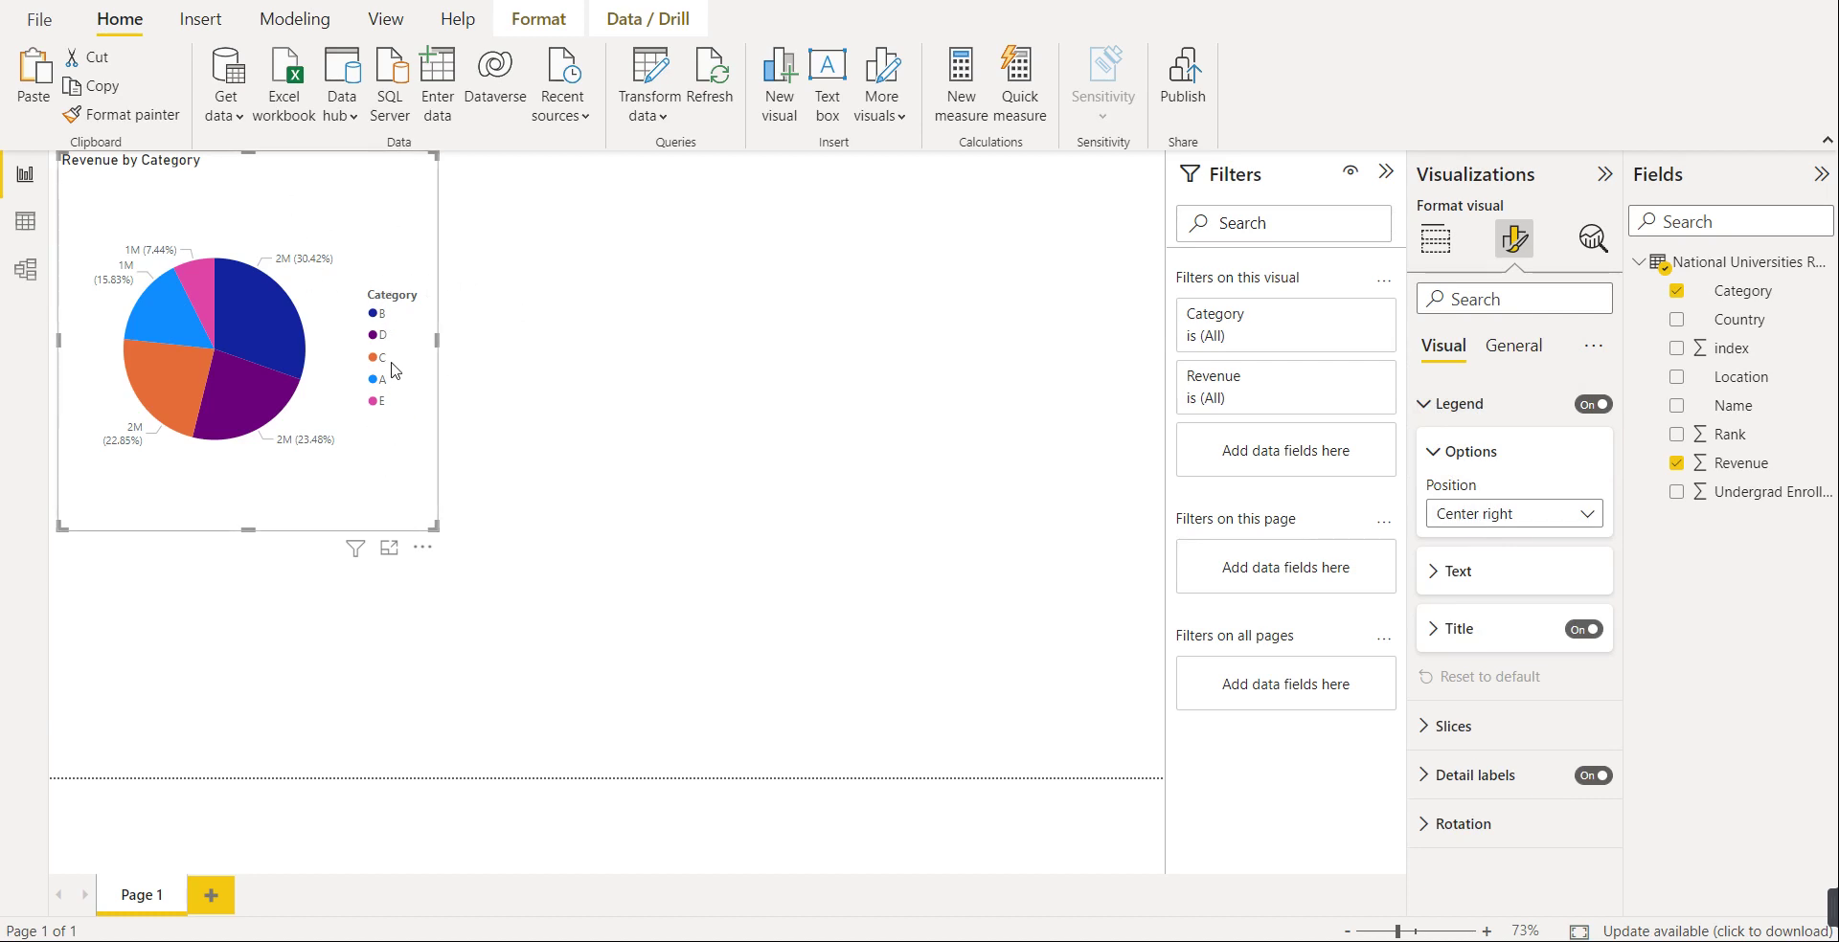
click(1504, 522)
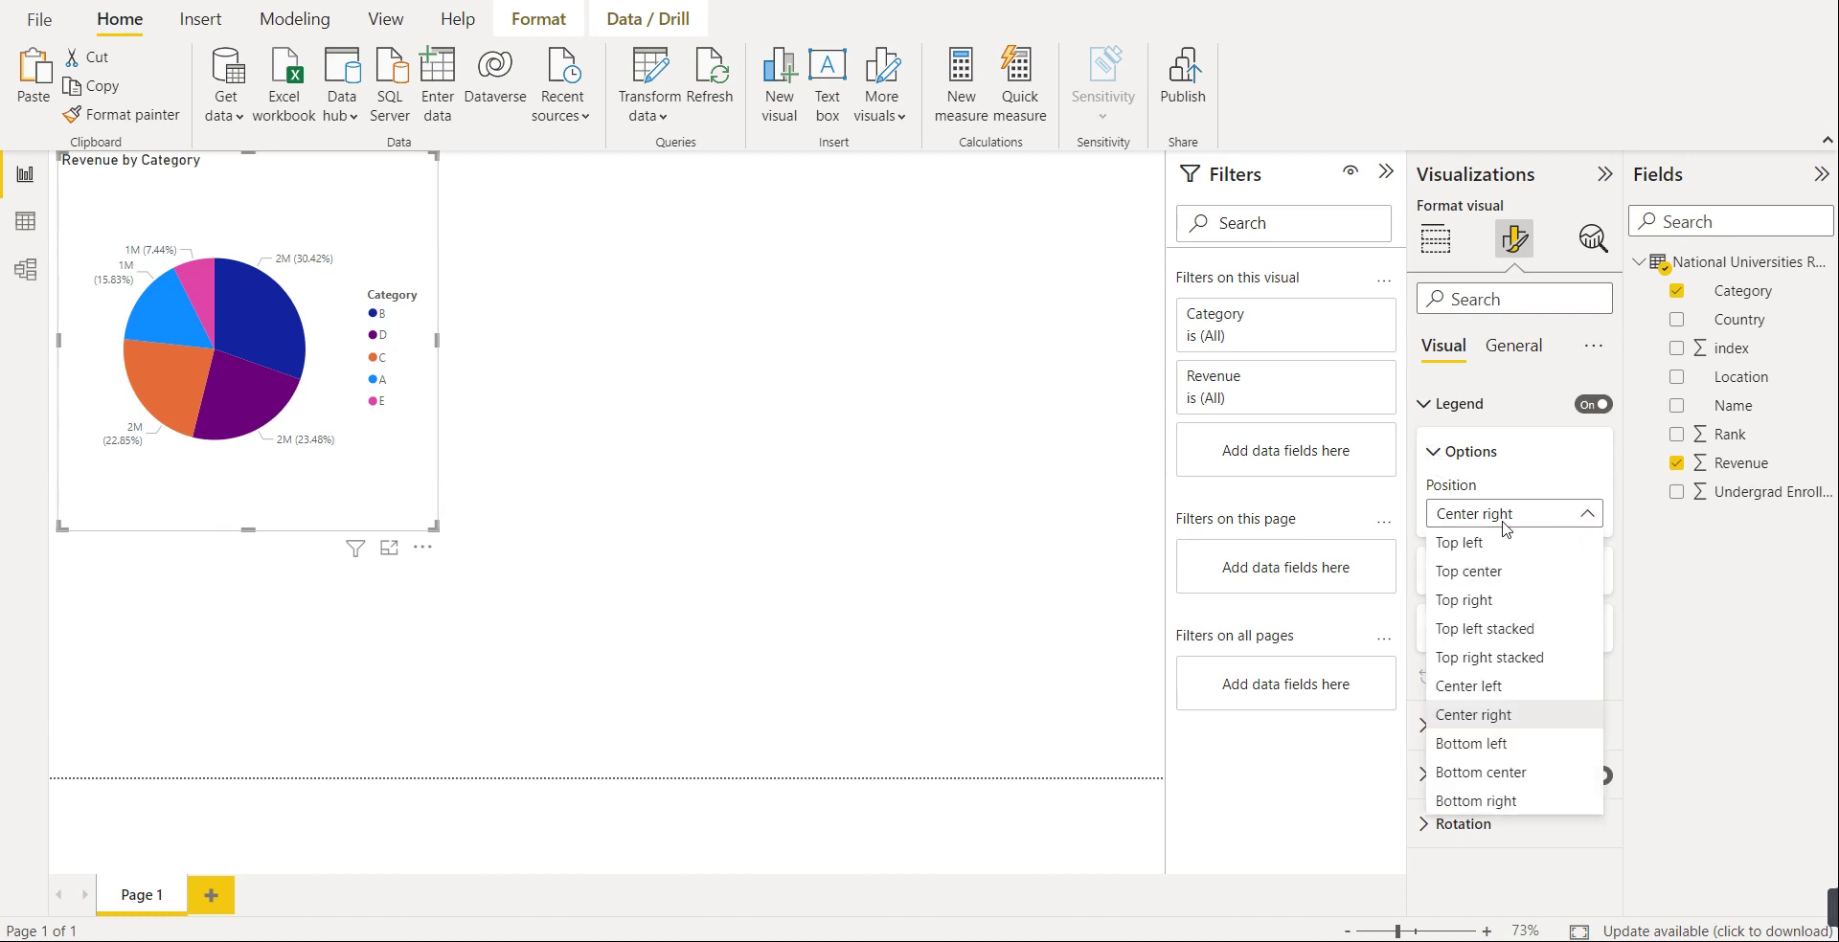
click(1488, 574)
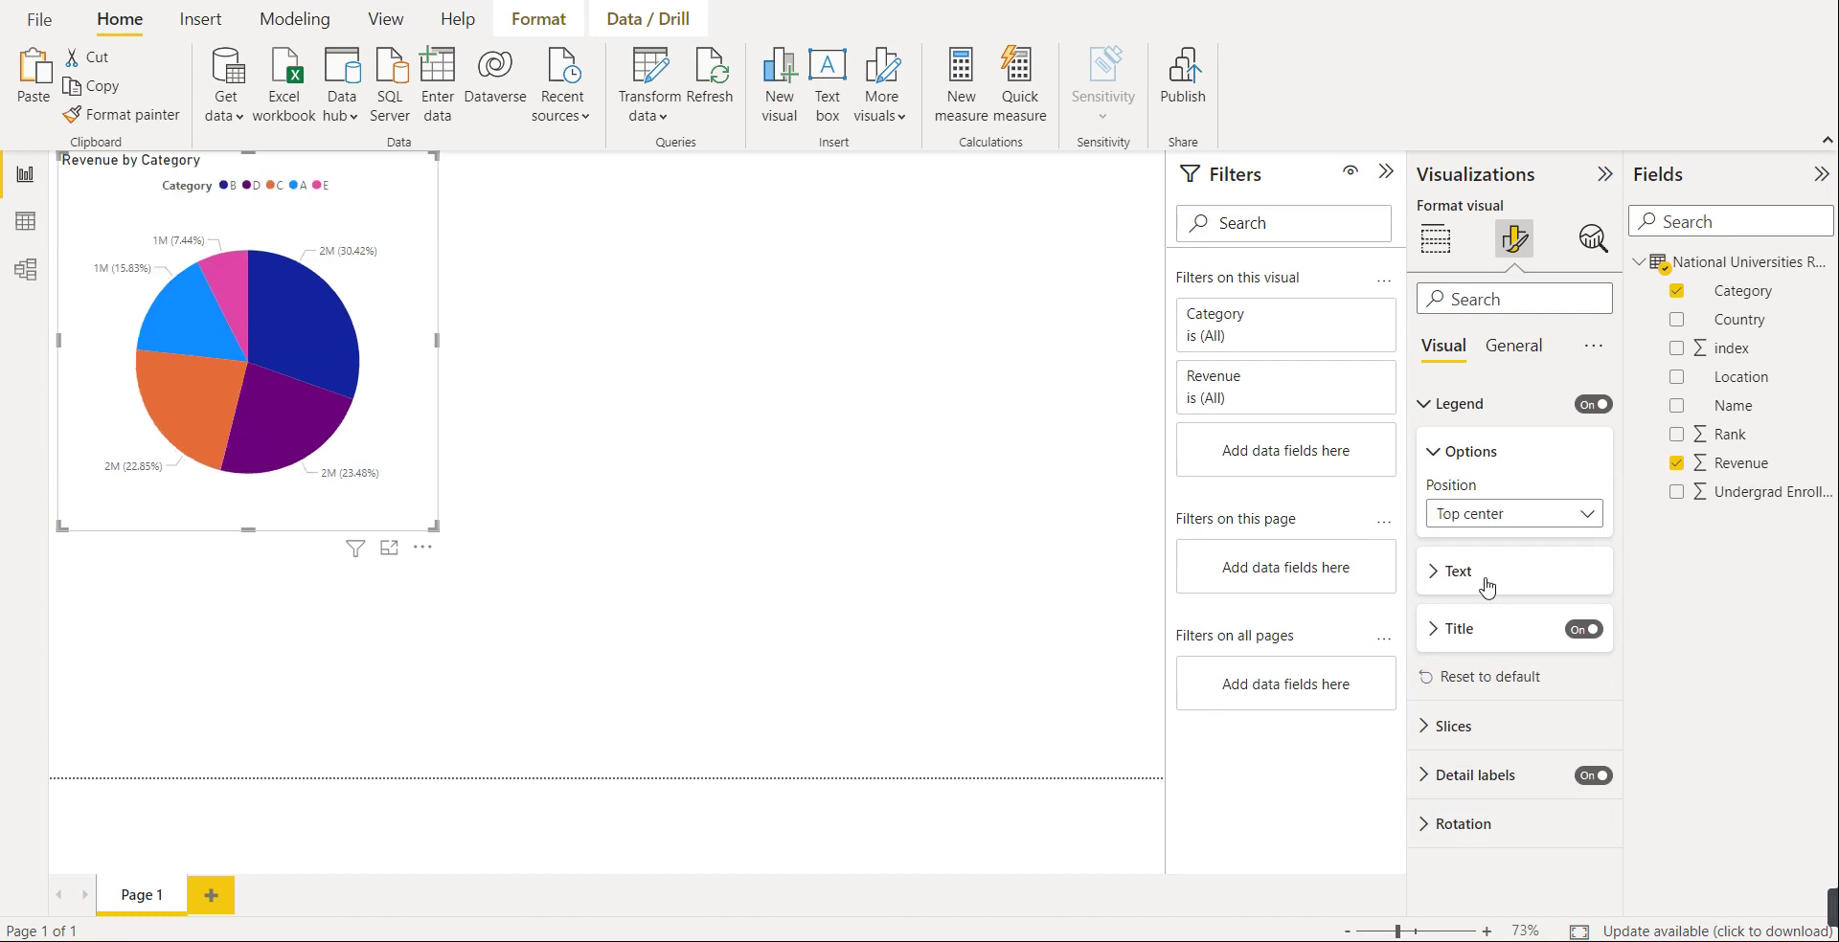
click(1479, 514)
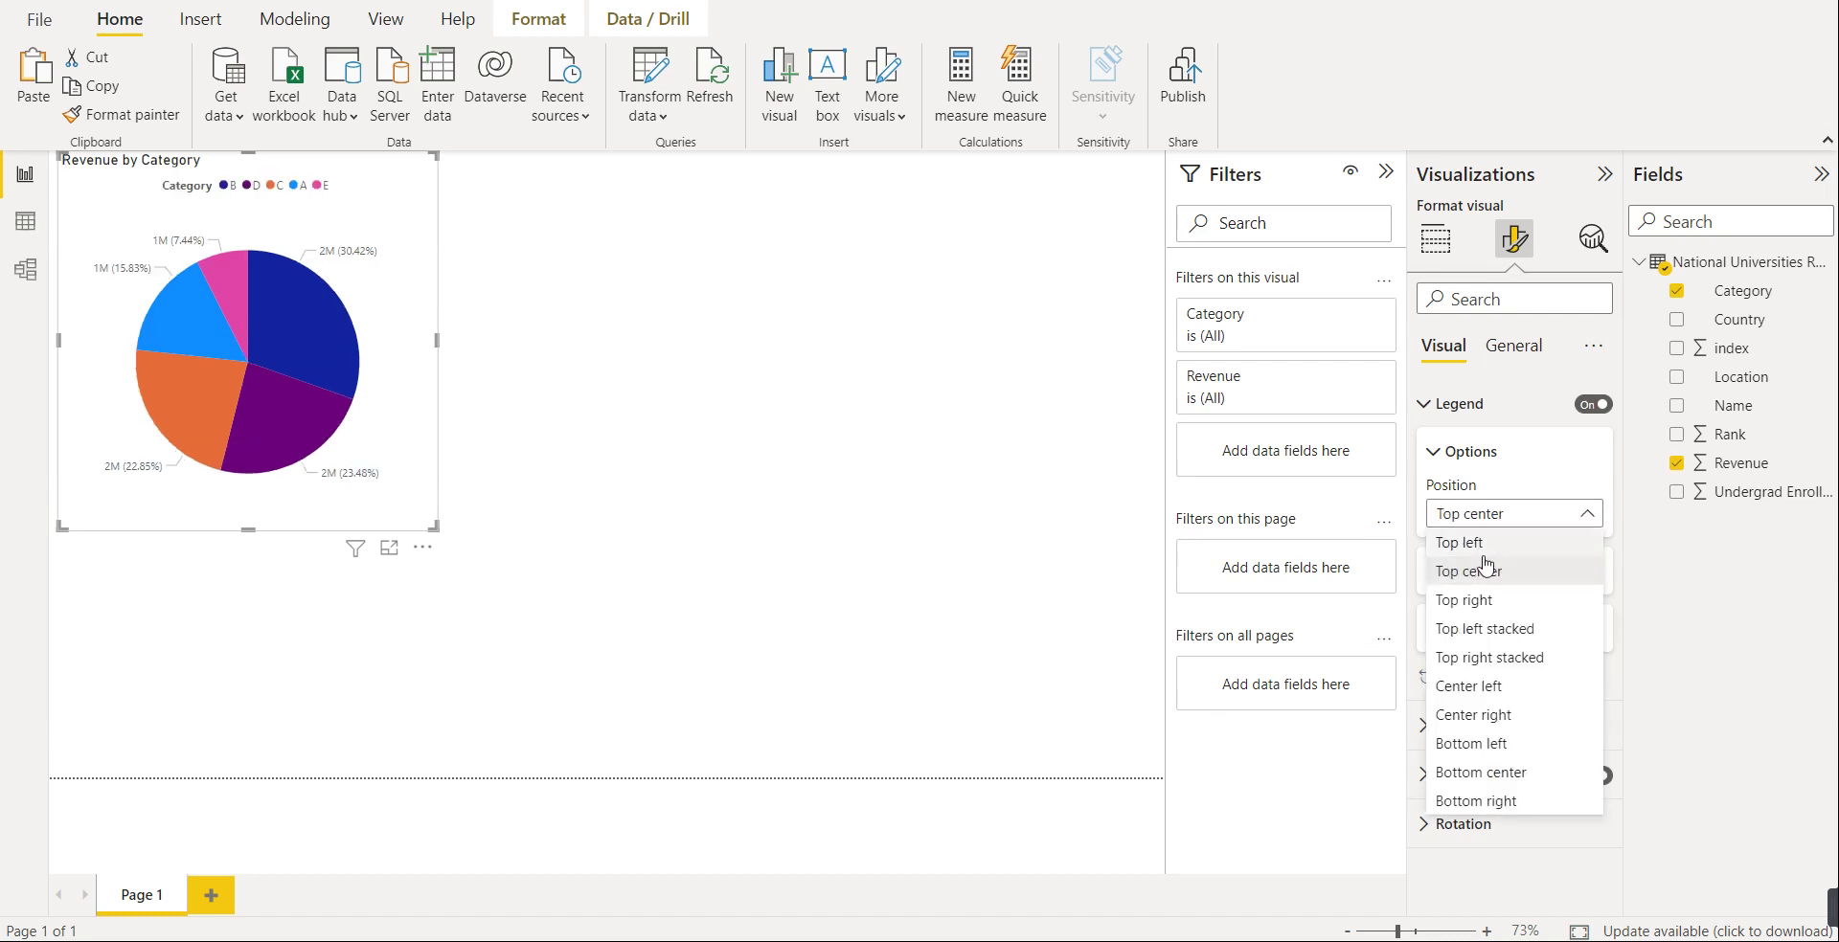
click(1491, 714)
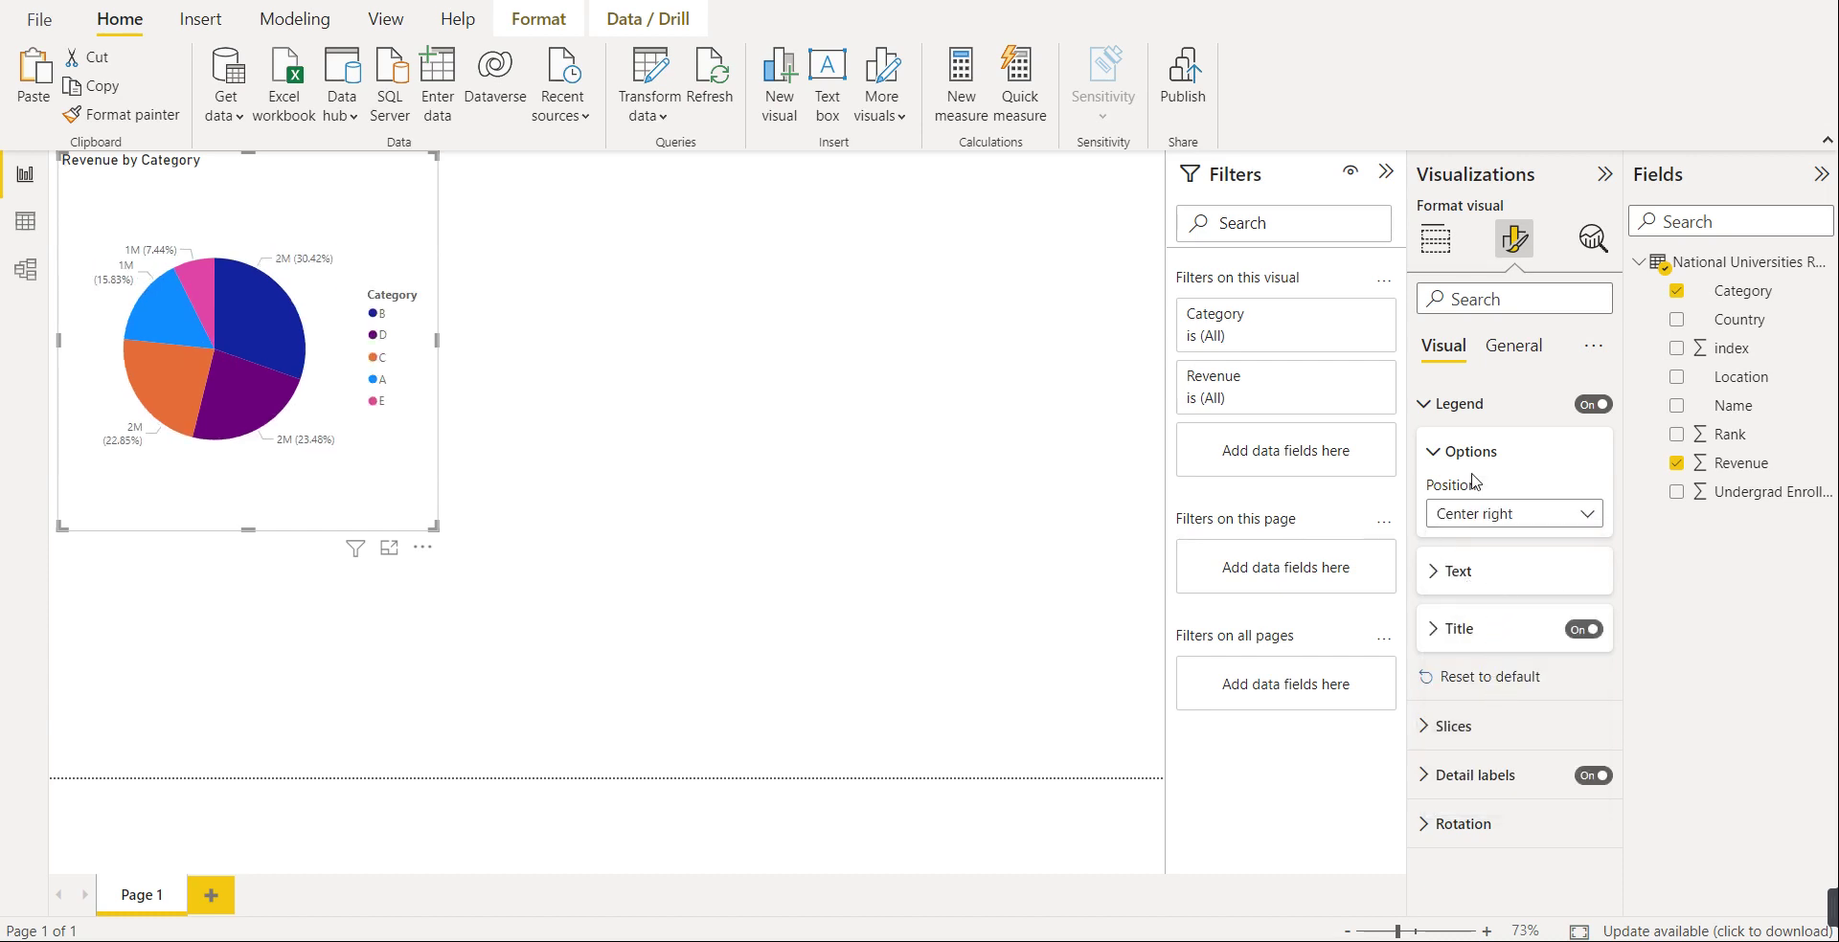
- Make the pie chart's legend text bold and set its font size to 12
click(1444, 464)
click(1454, 512)
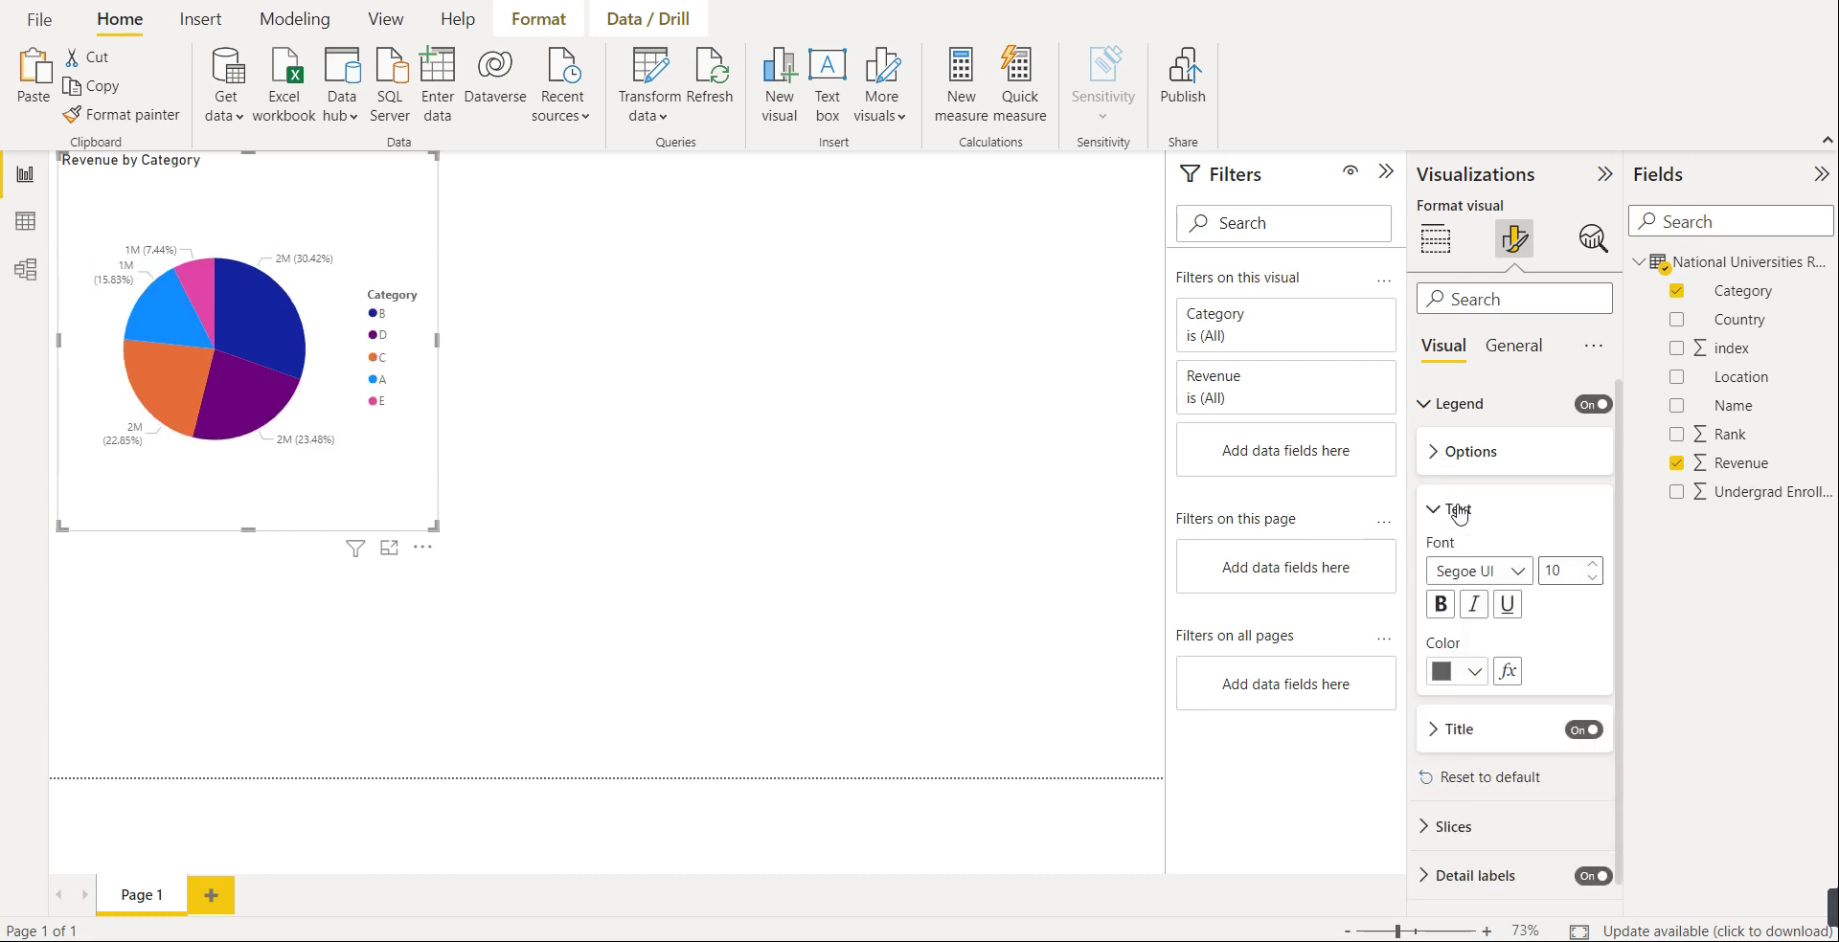
click(1442, 604)
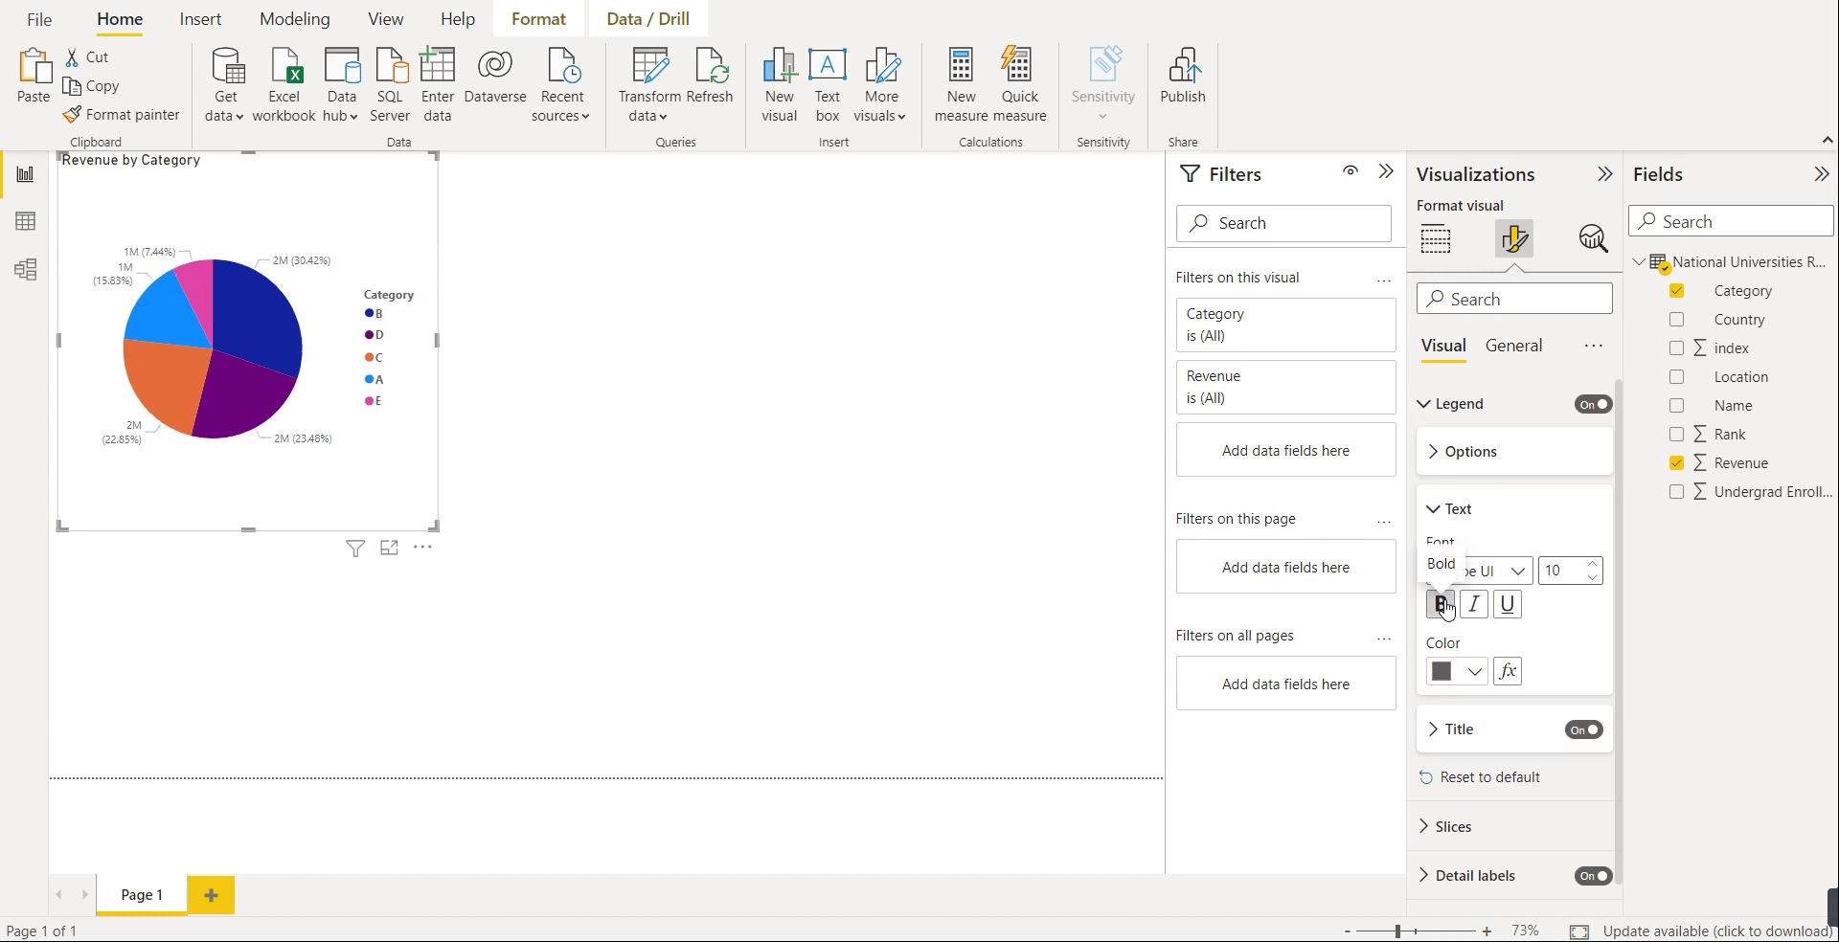
double_click(1593, 565)
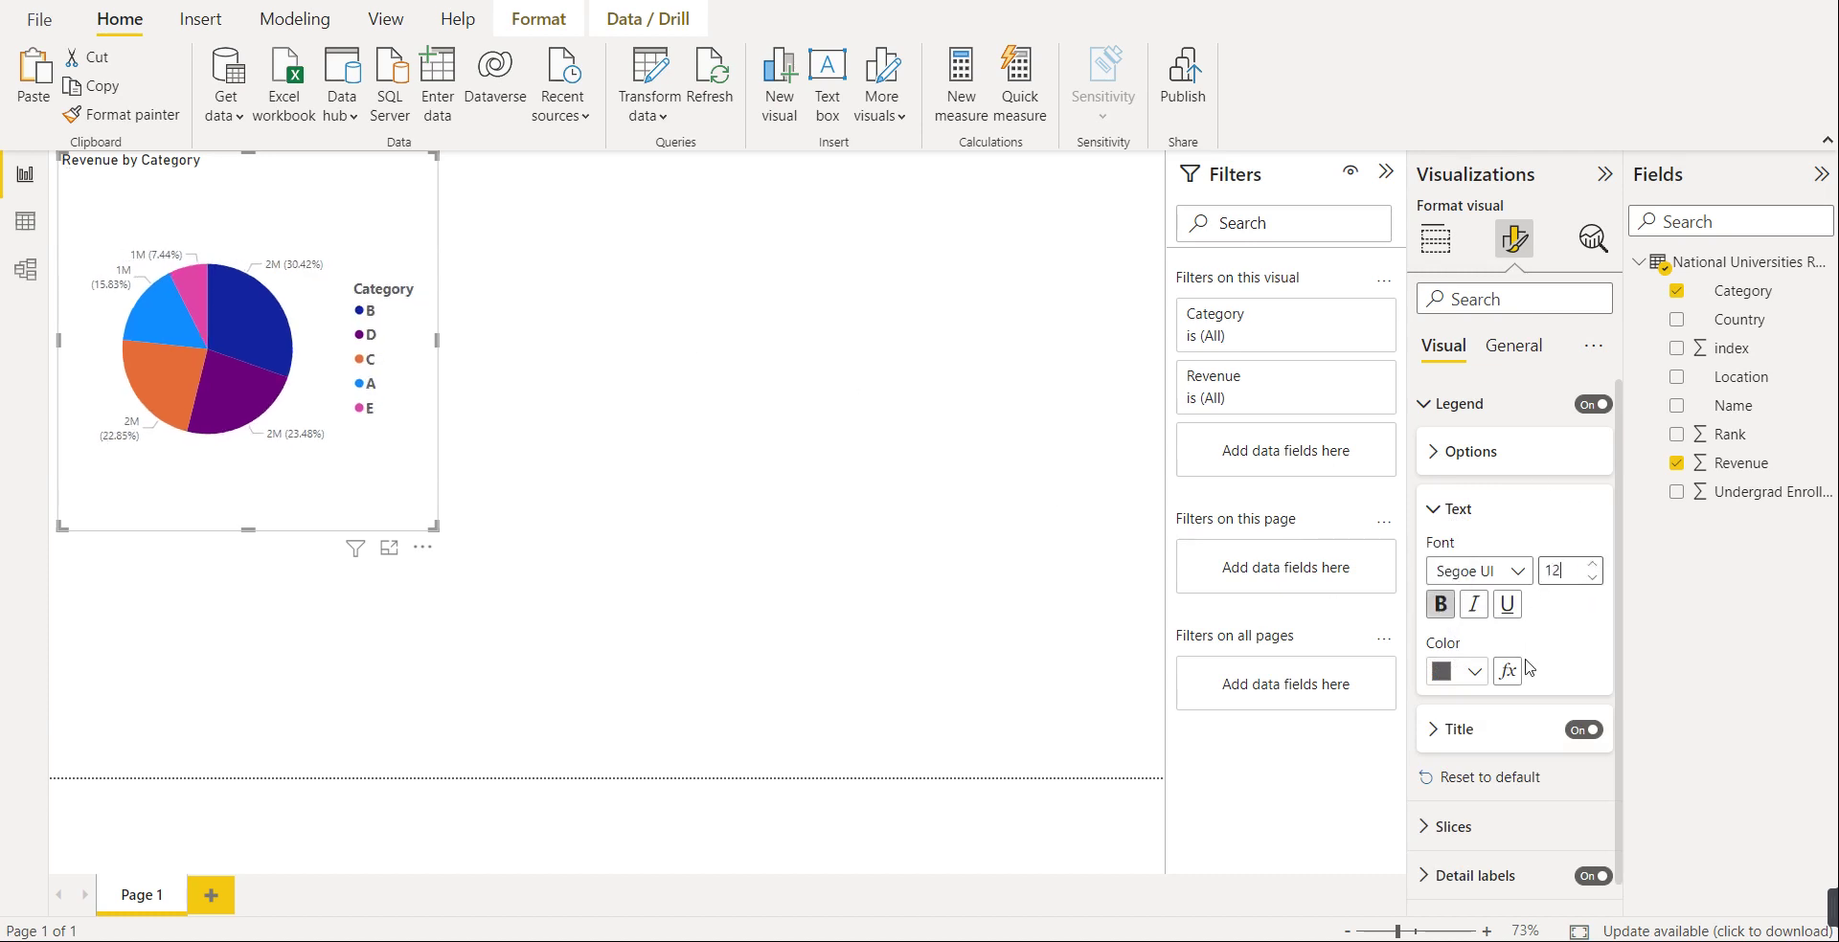
- Review the pie chart's legend title setting and its slice colour settings
click(1438, 511)
click(1461, 579)
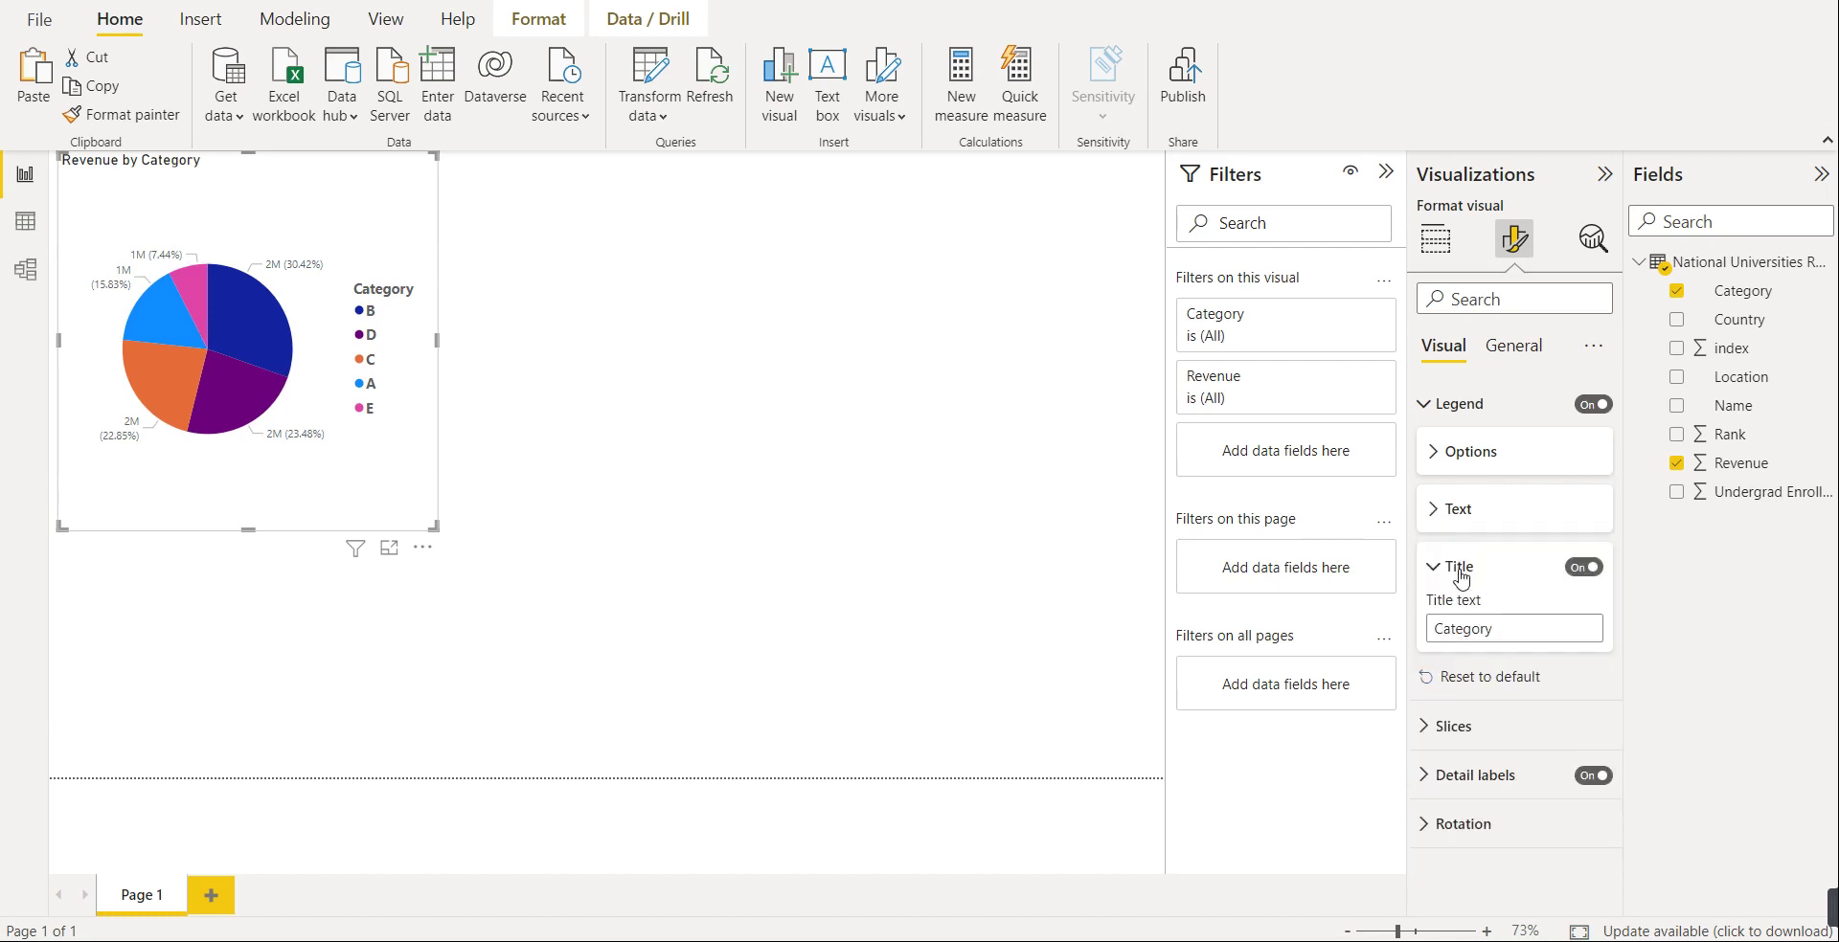
click(1437, 574)
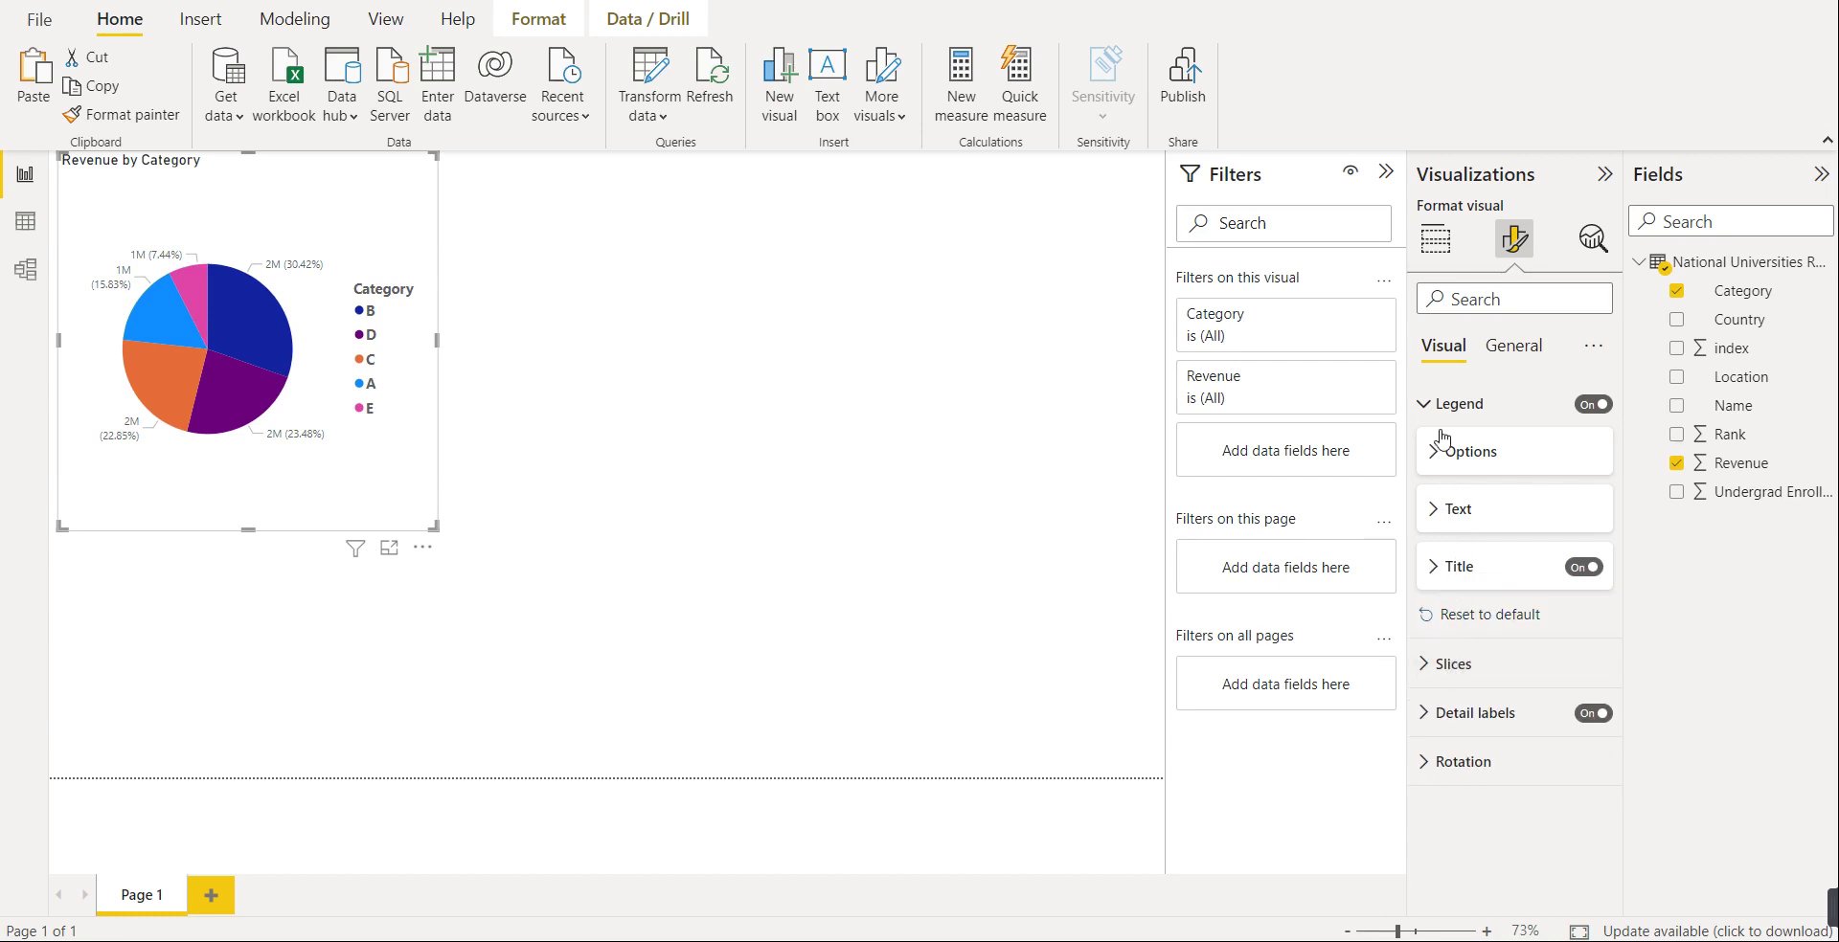
click(1427, 405)
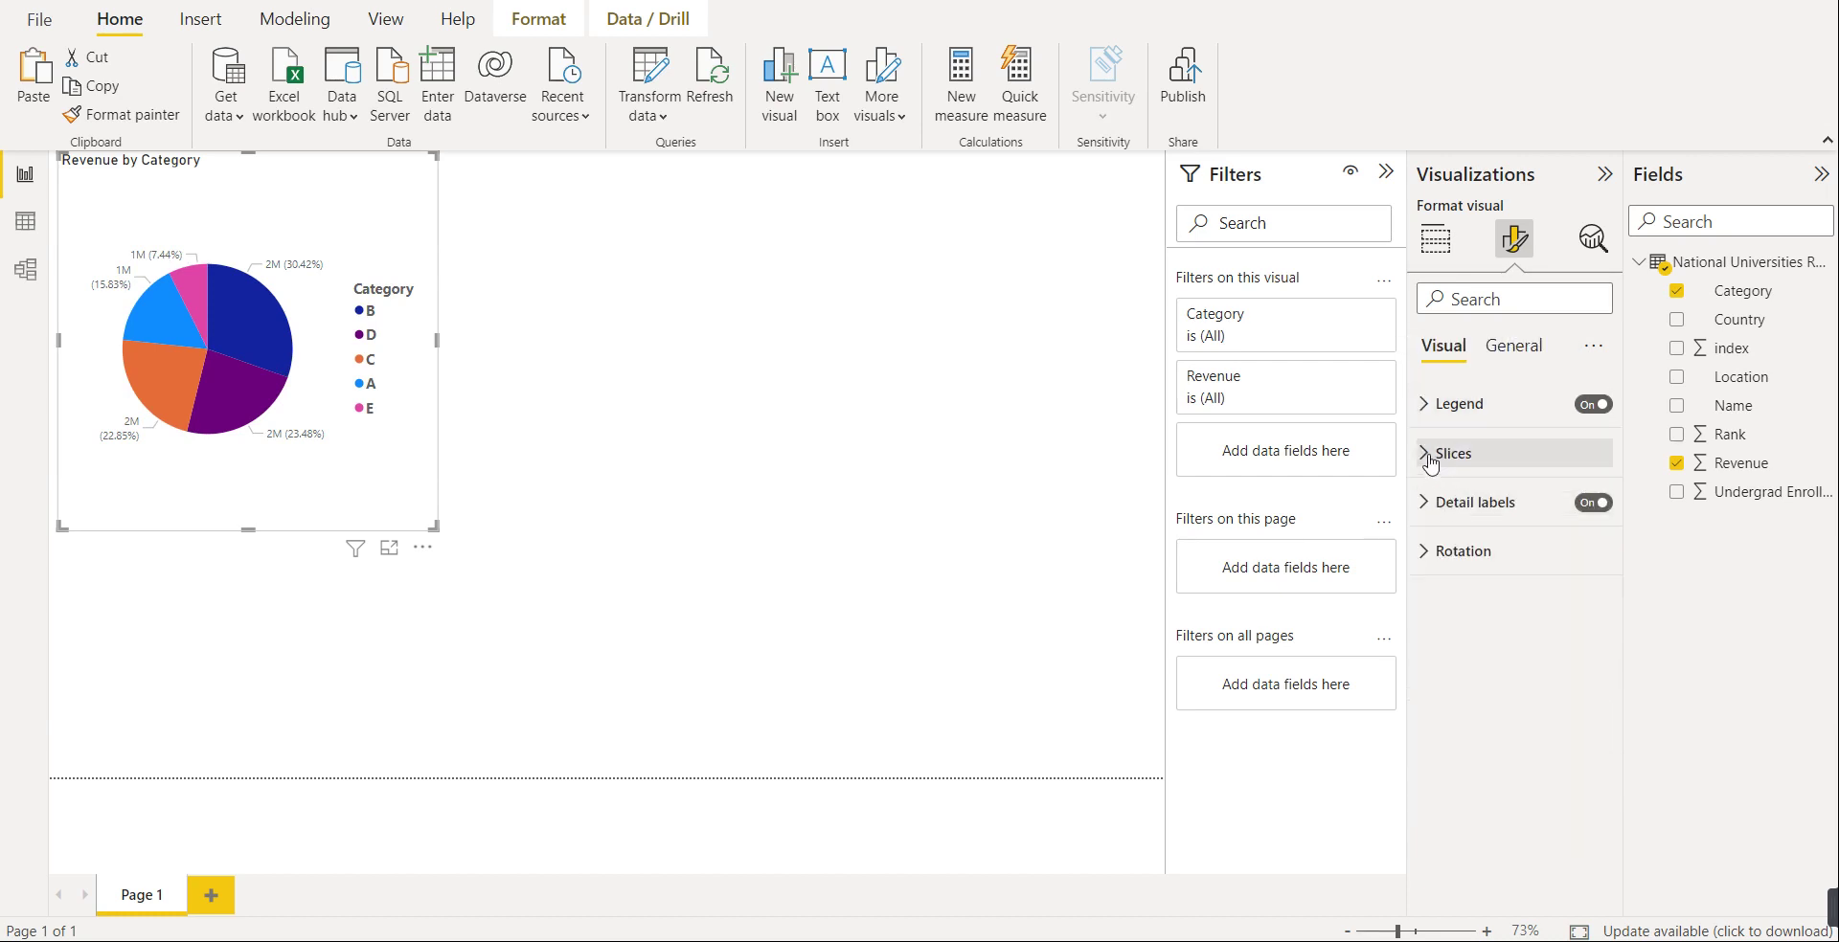
click(1425, 456)
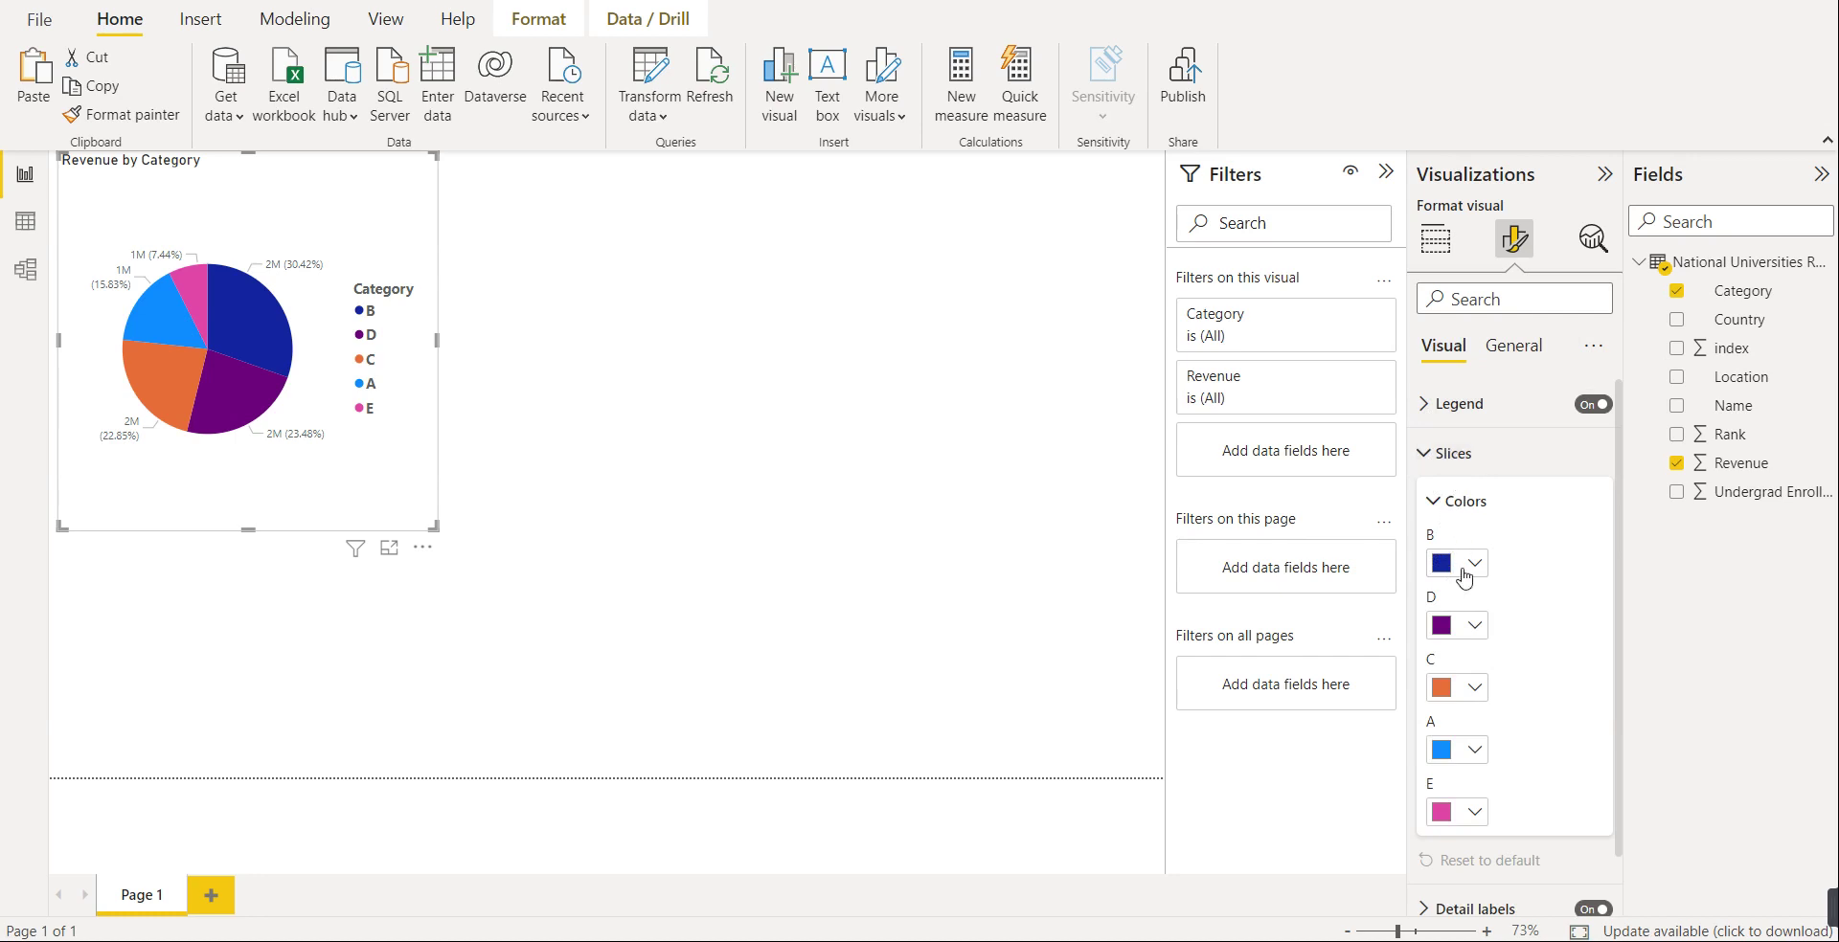
click(1439, 456)
- Set the pie chart's detail label contents to Category, percent of total
click(1428, 505)
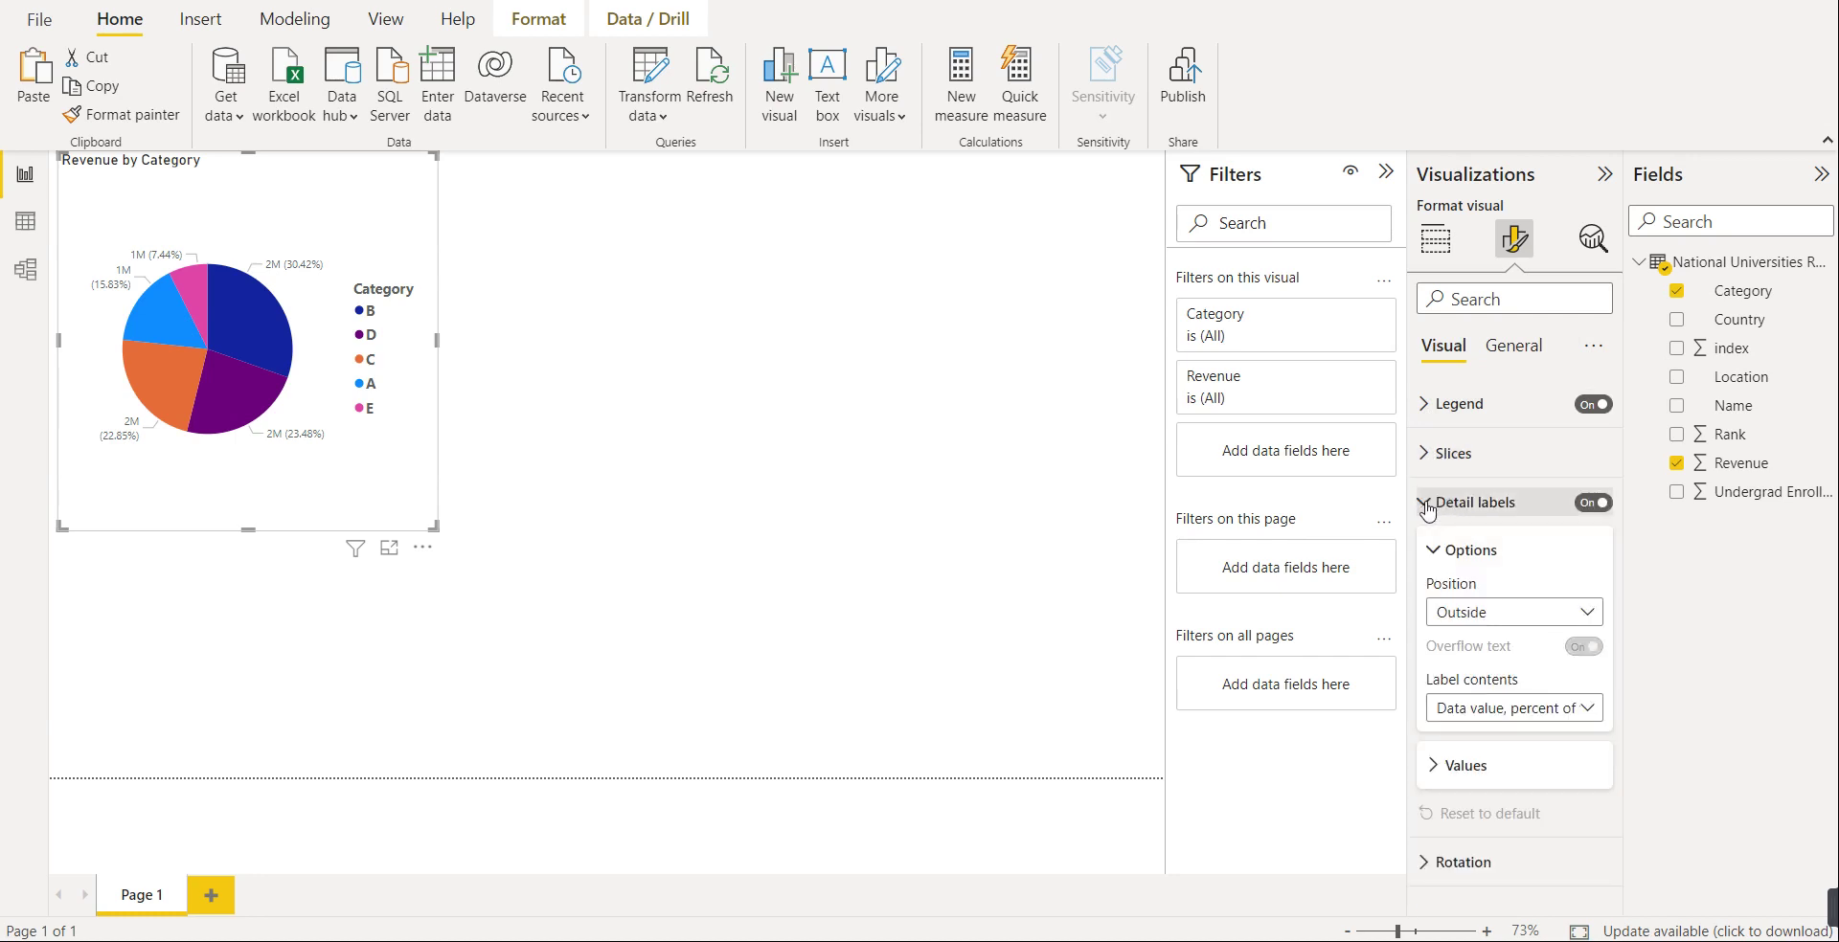
click(1590, 710)
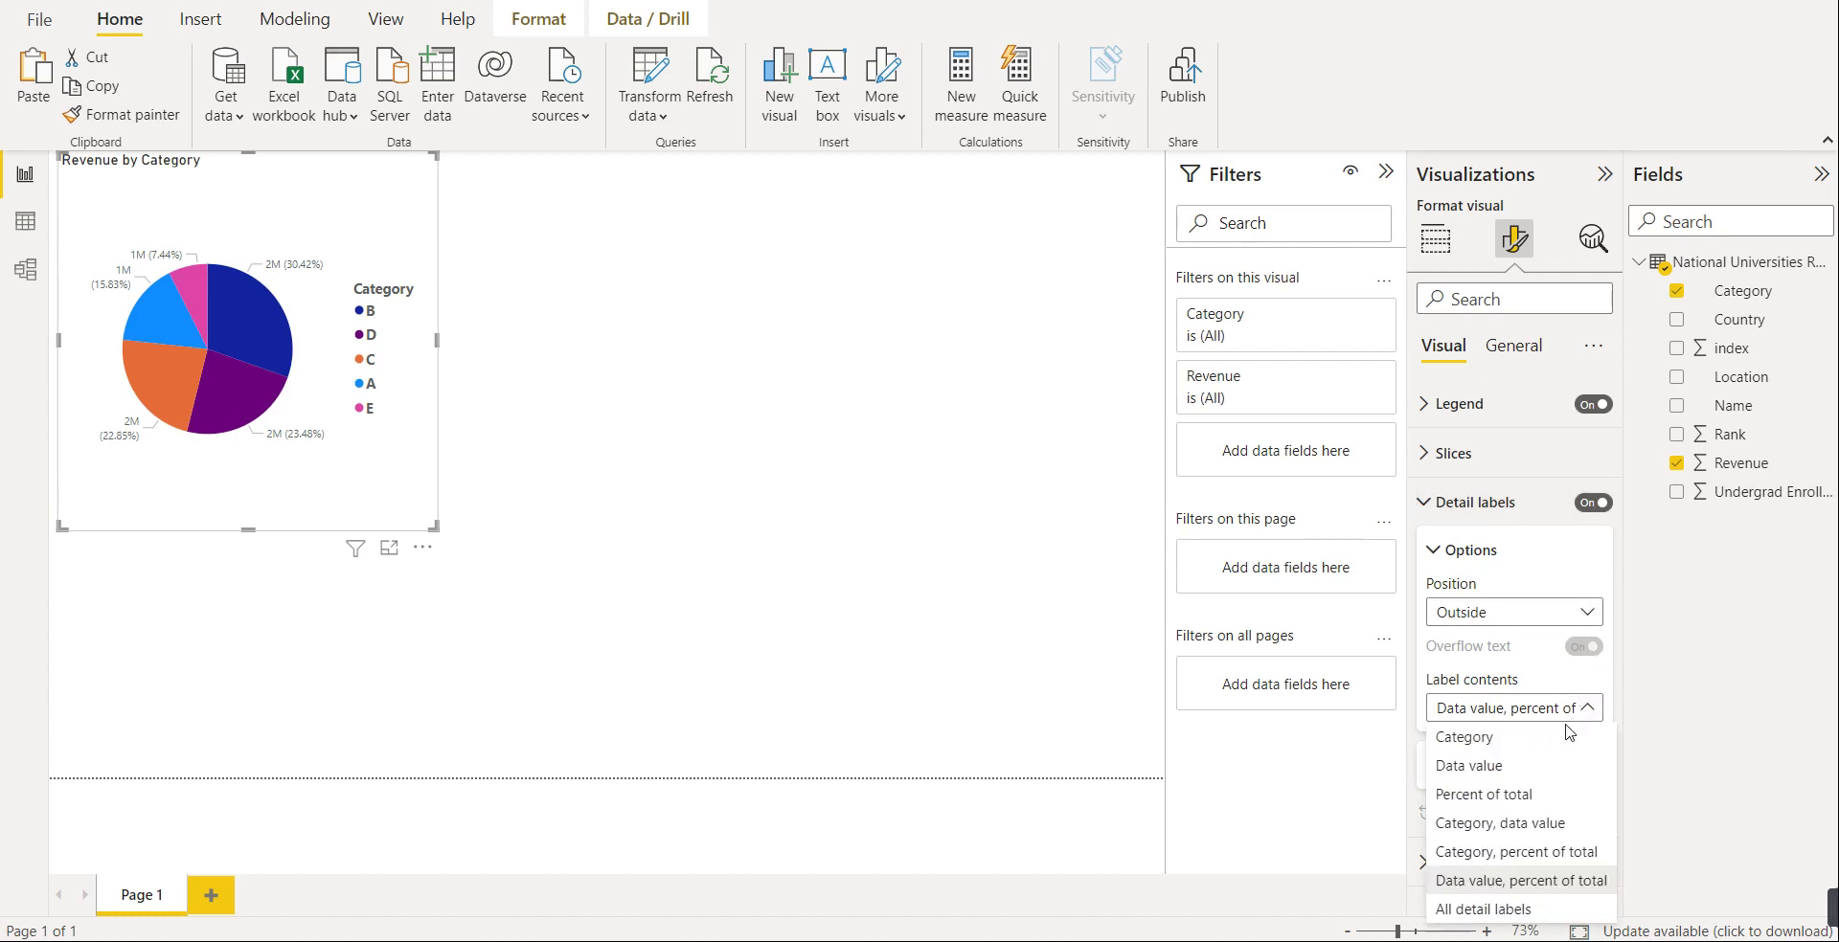
click(1541, 857)
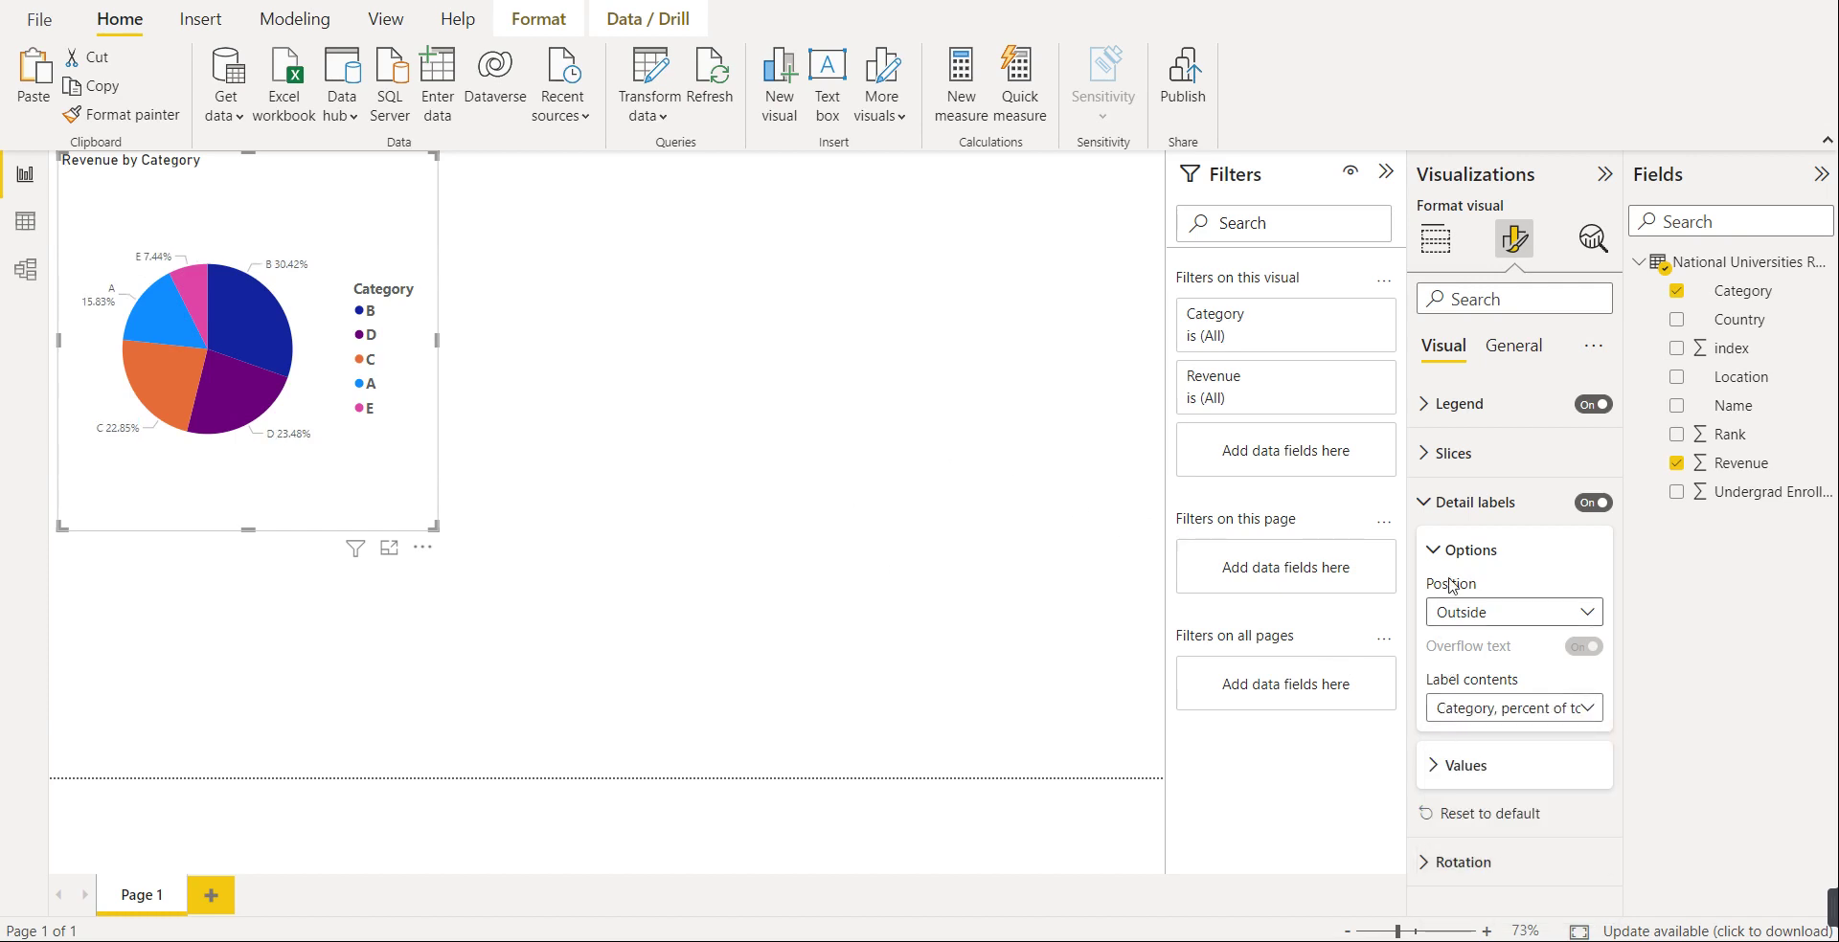
- Make the pie chart's detail label values bold and set their font size to 11
click(1450, 767)
click(1442, 863)
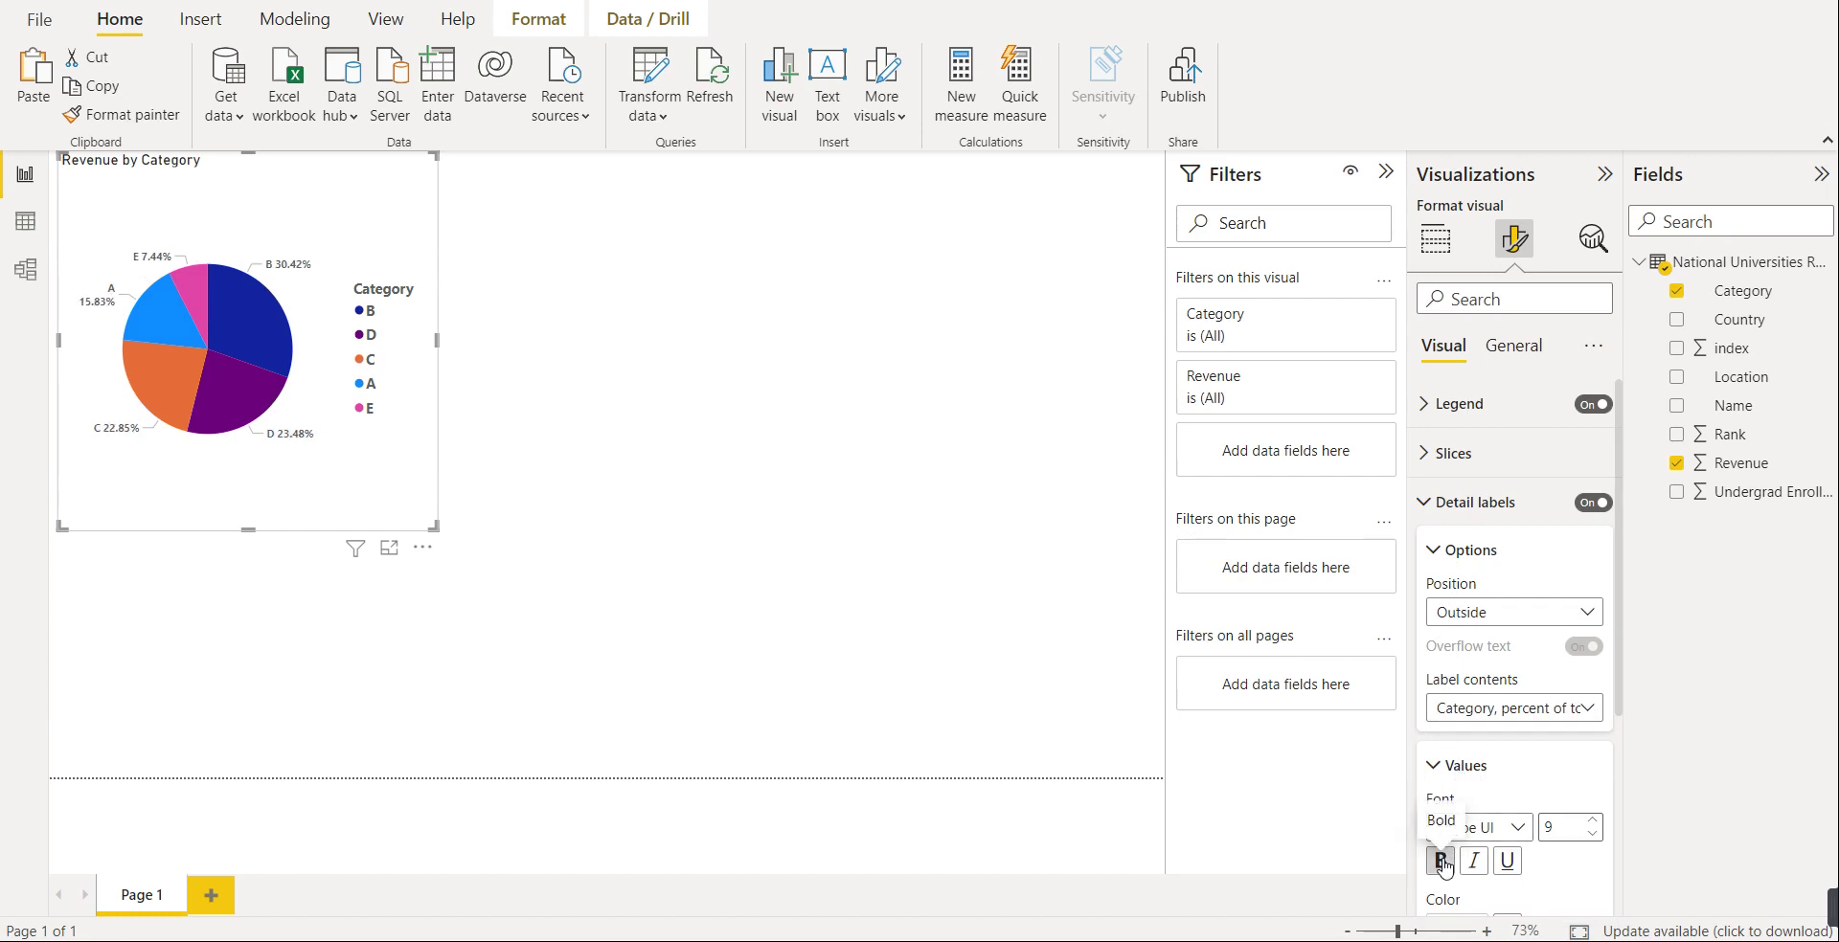
click(1594, 823)
click(1595, 823)
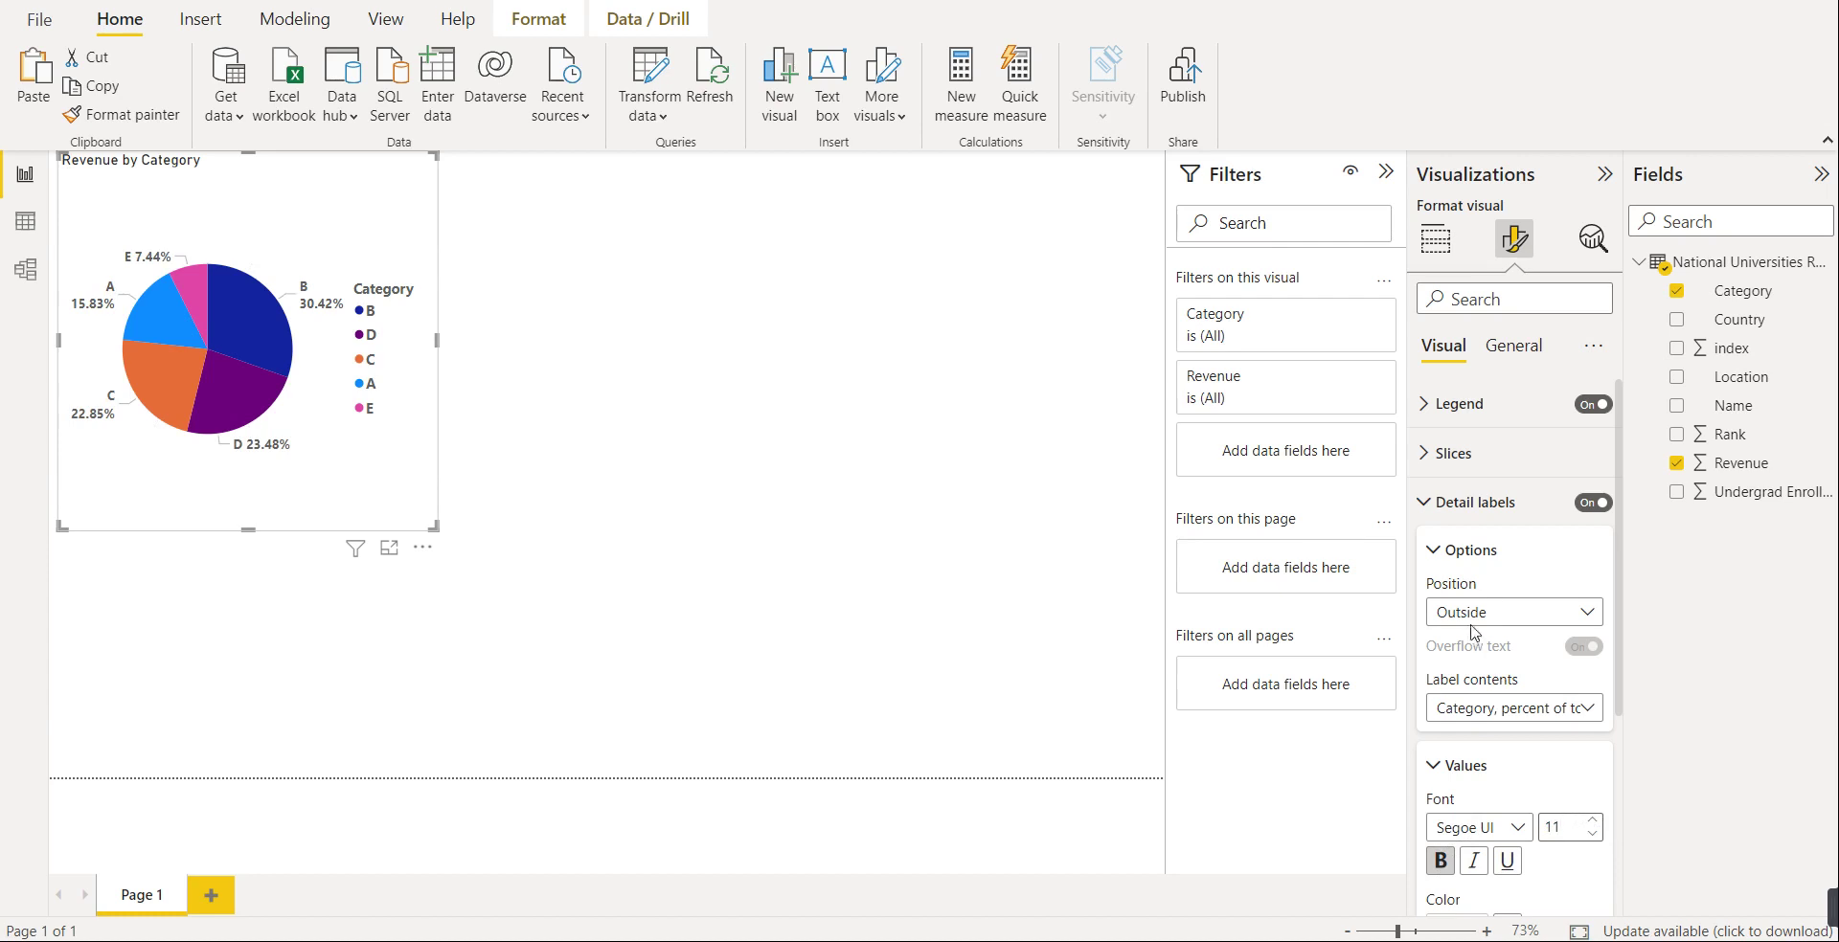
click(1434, 551)
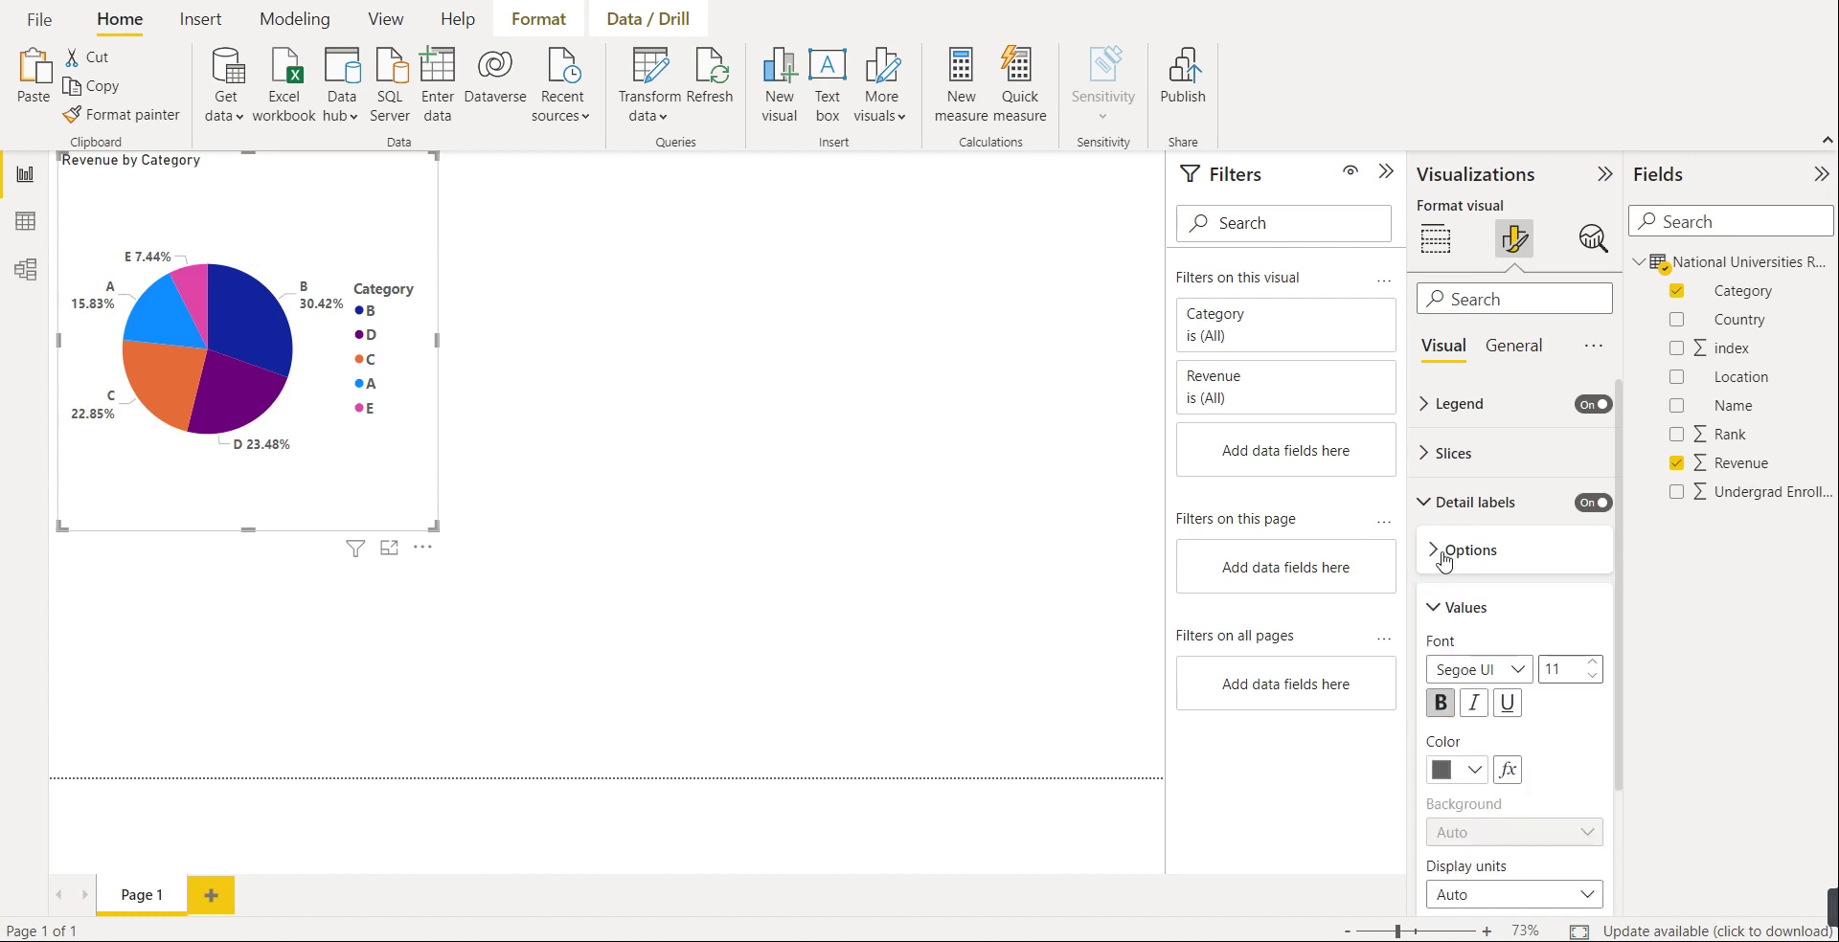
click(1437, 505)
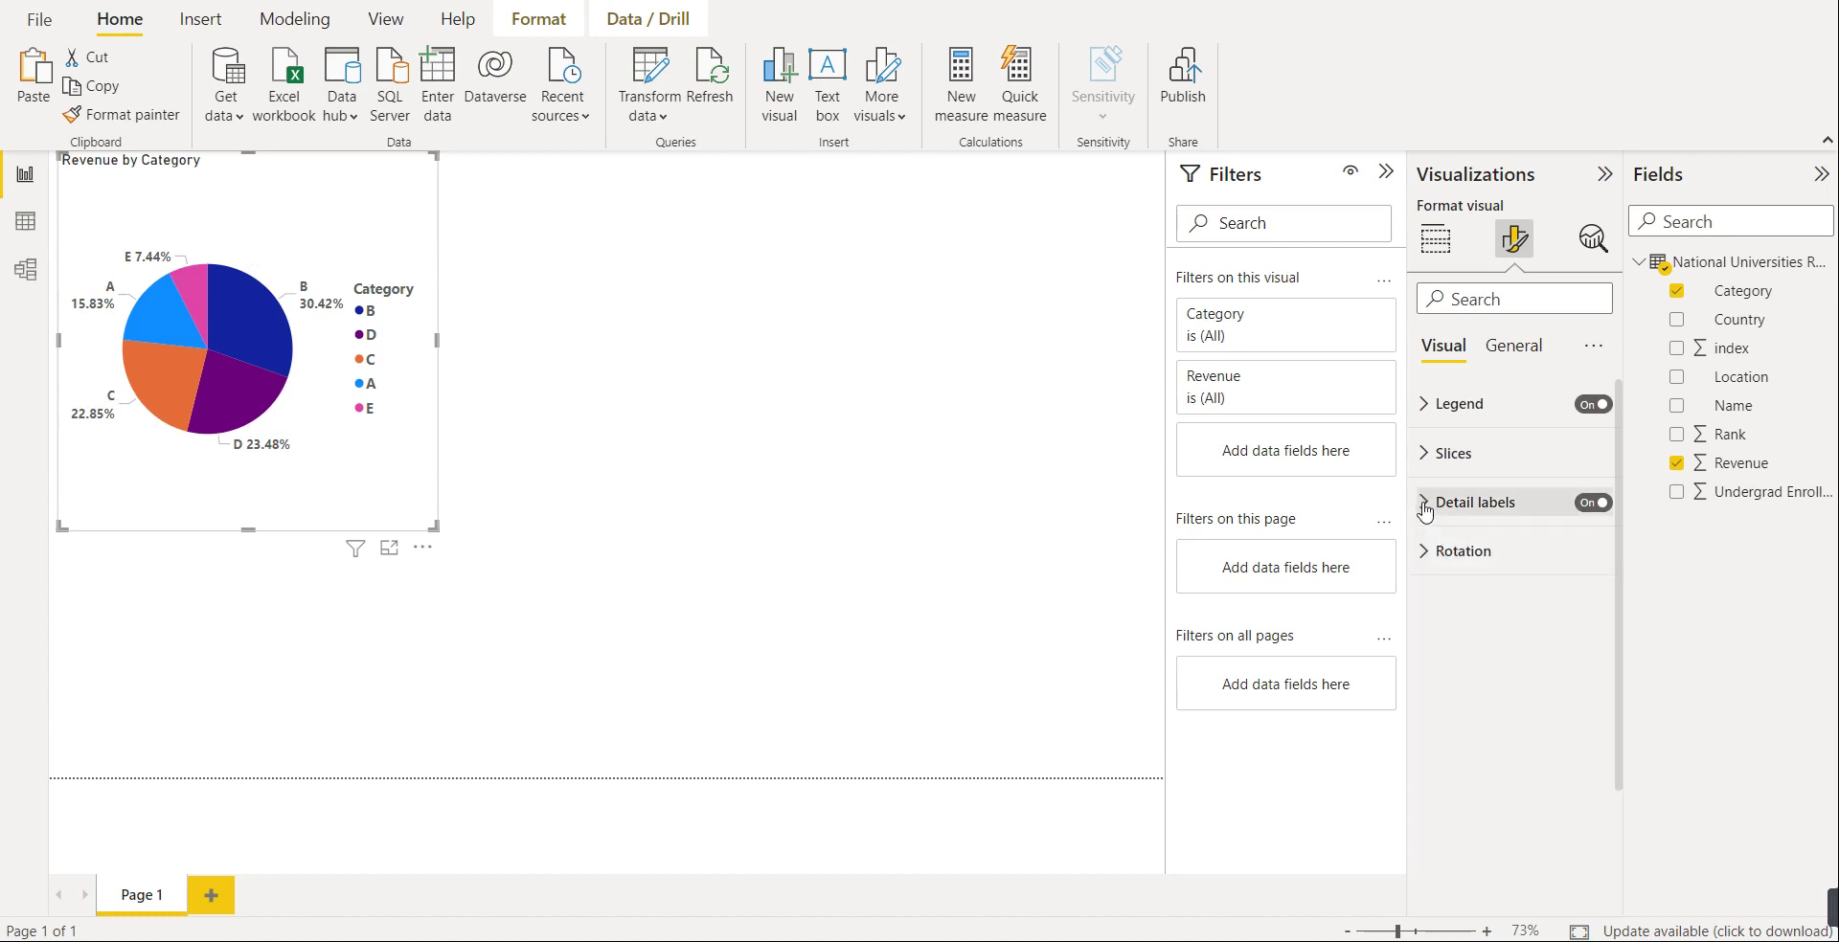
- Rotate the pie chart's slices by 20° and reset the rotation to default
click(1427, 564)
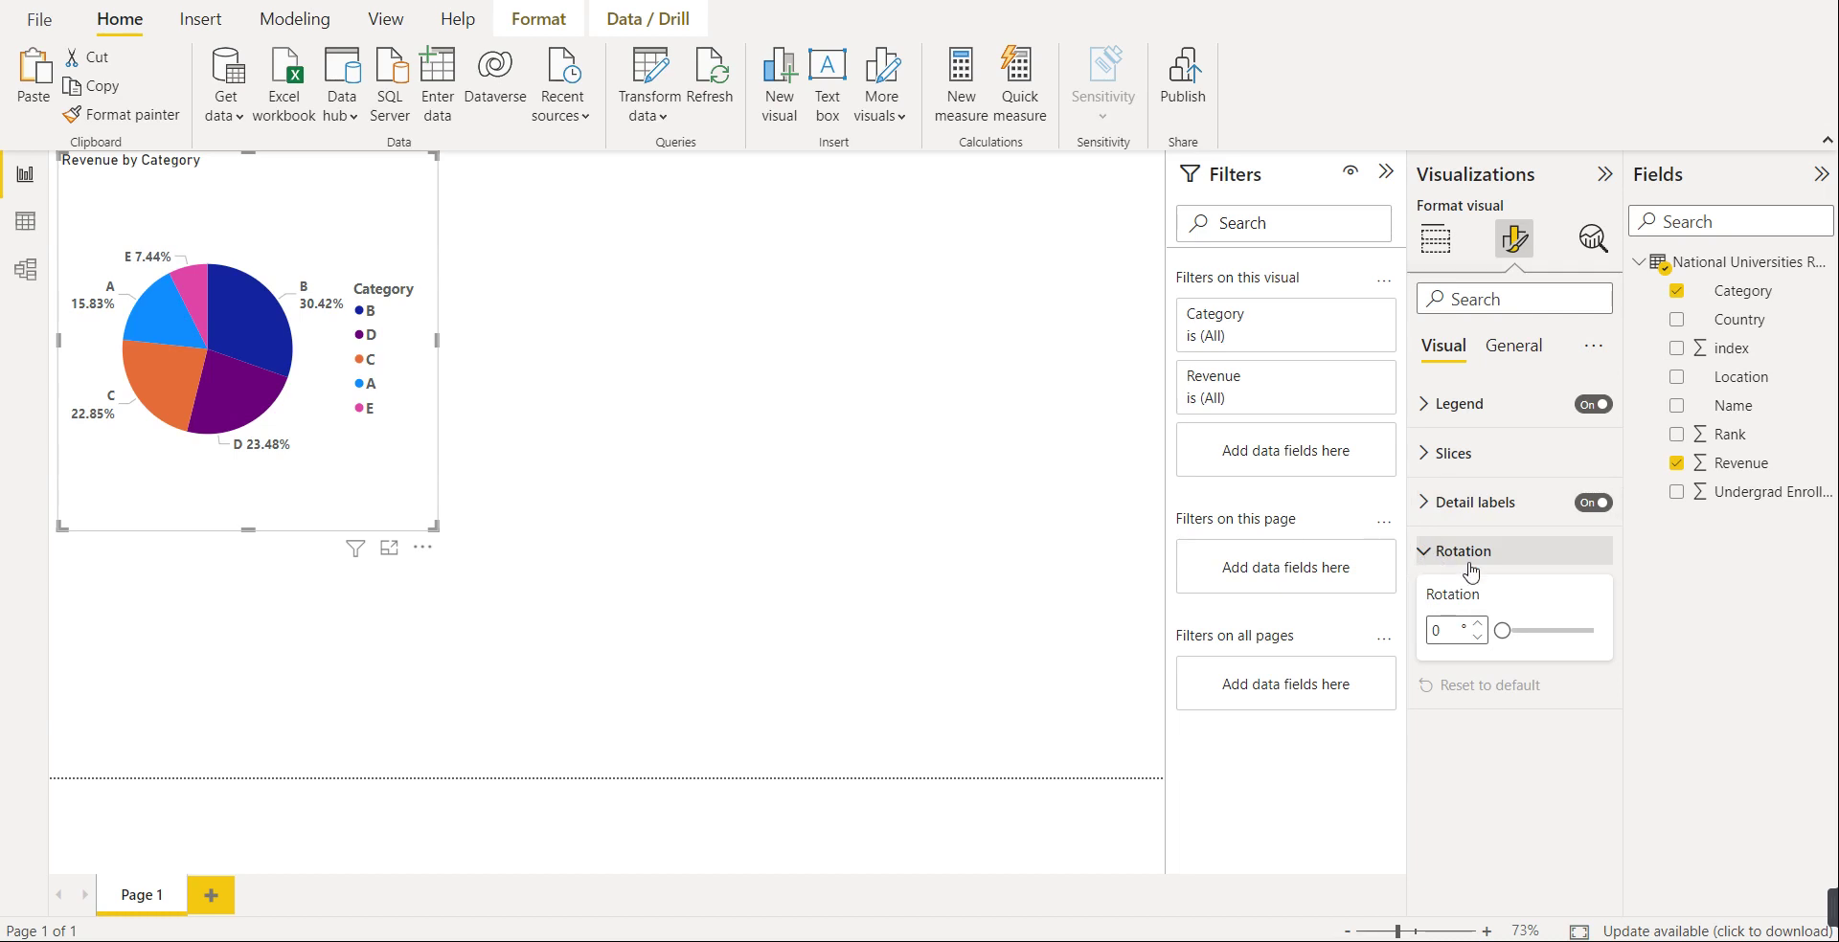
click(1481, 625)
click(1481, 625)
click(1481, 624)
click(1481, 625)
click(1480, 625)
click(1481, 624)
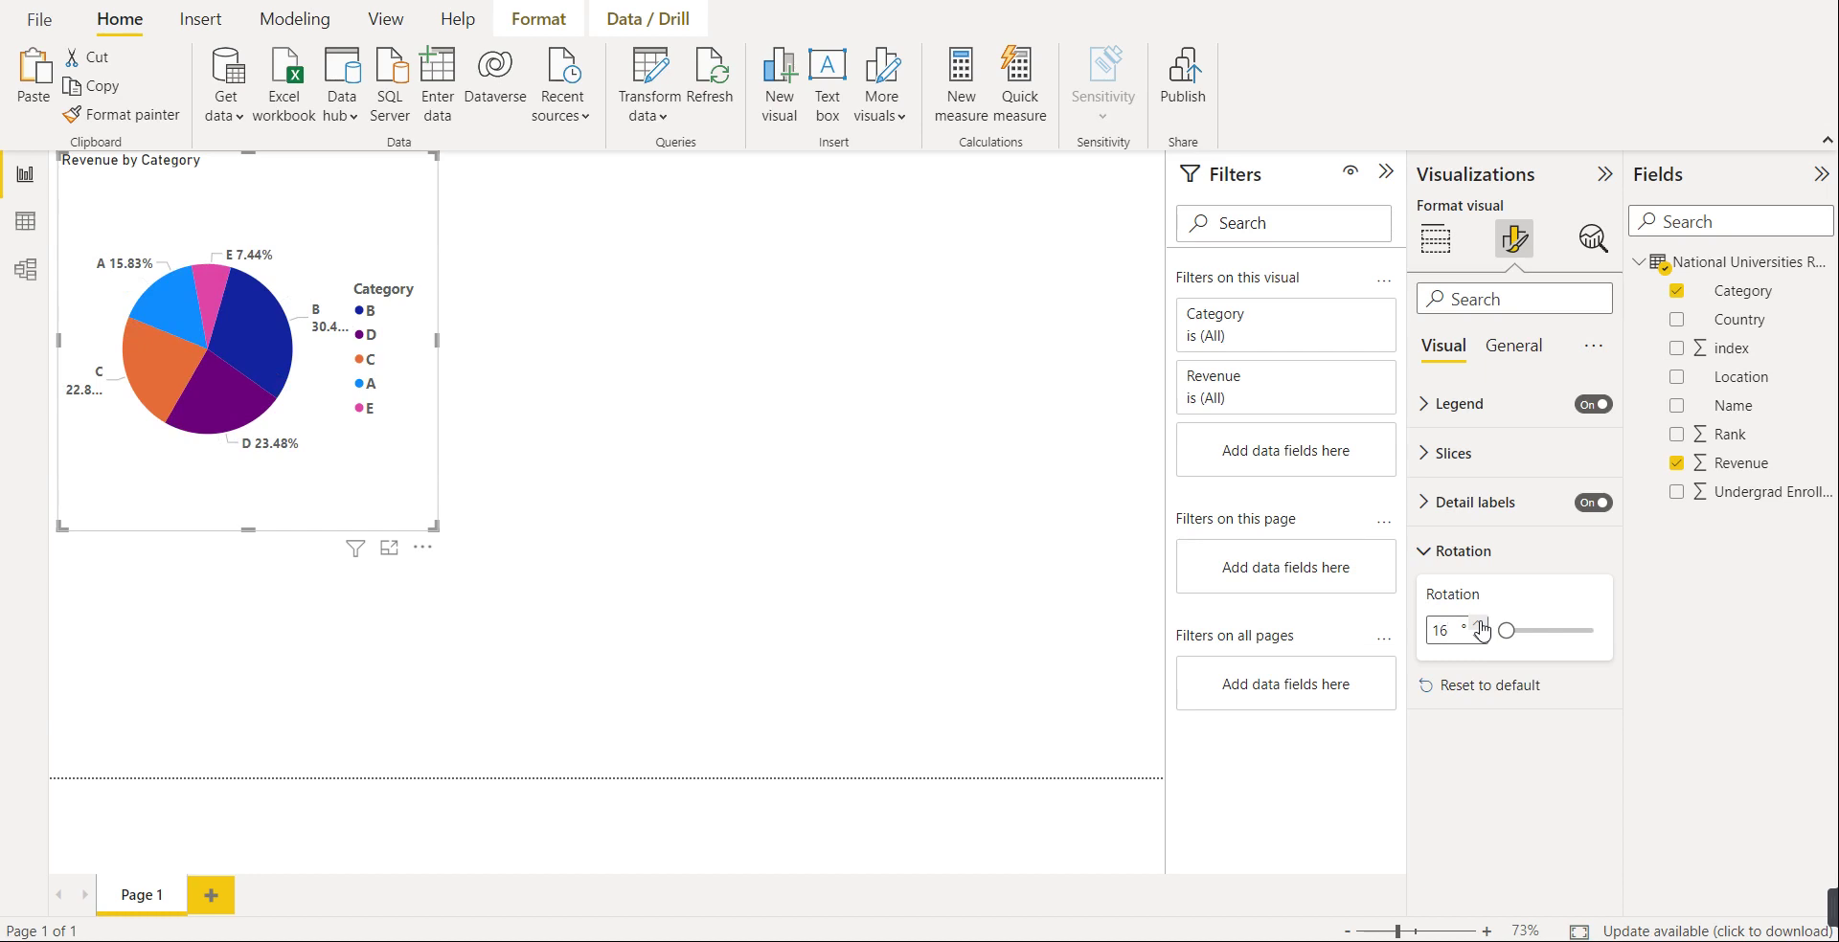
click(1481, 625)
click(1481, 625)
click(1481, 625)
click(1481, 624)
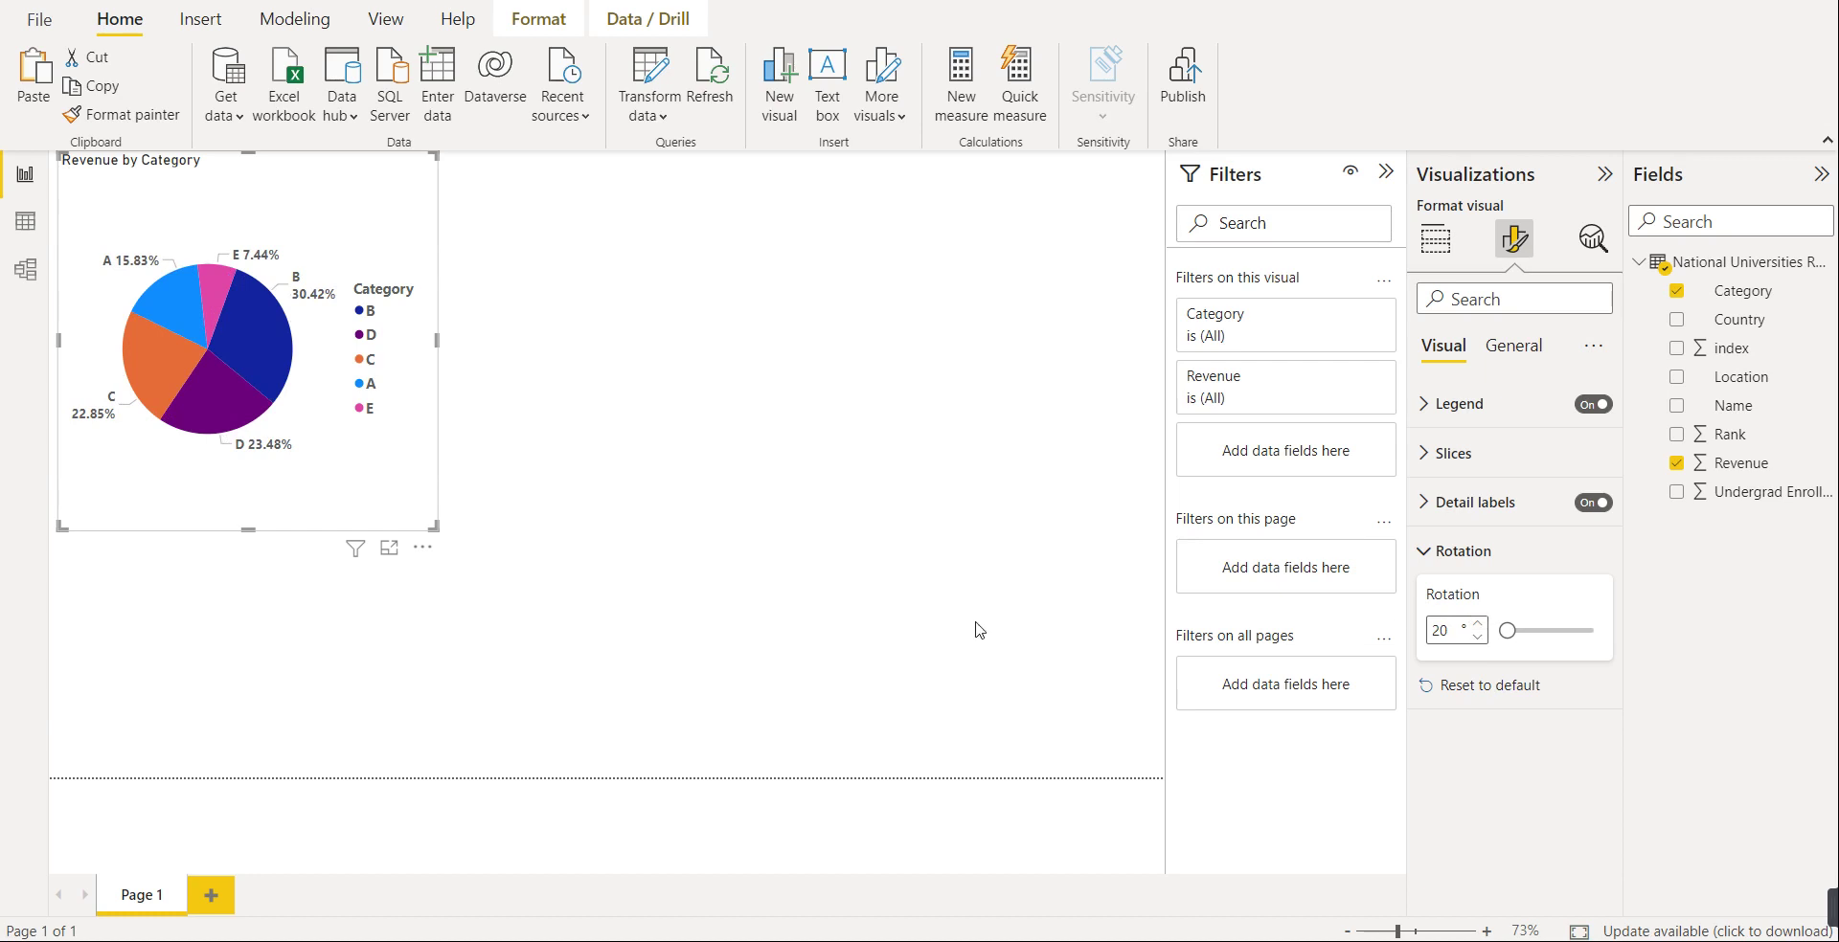
mouse_move(312, 301)
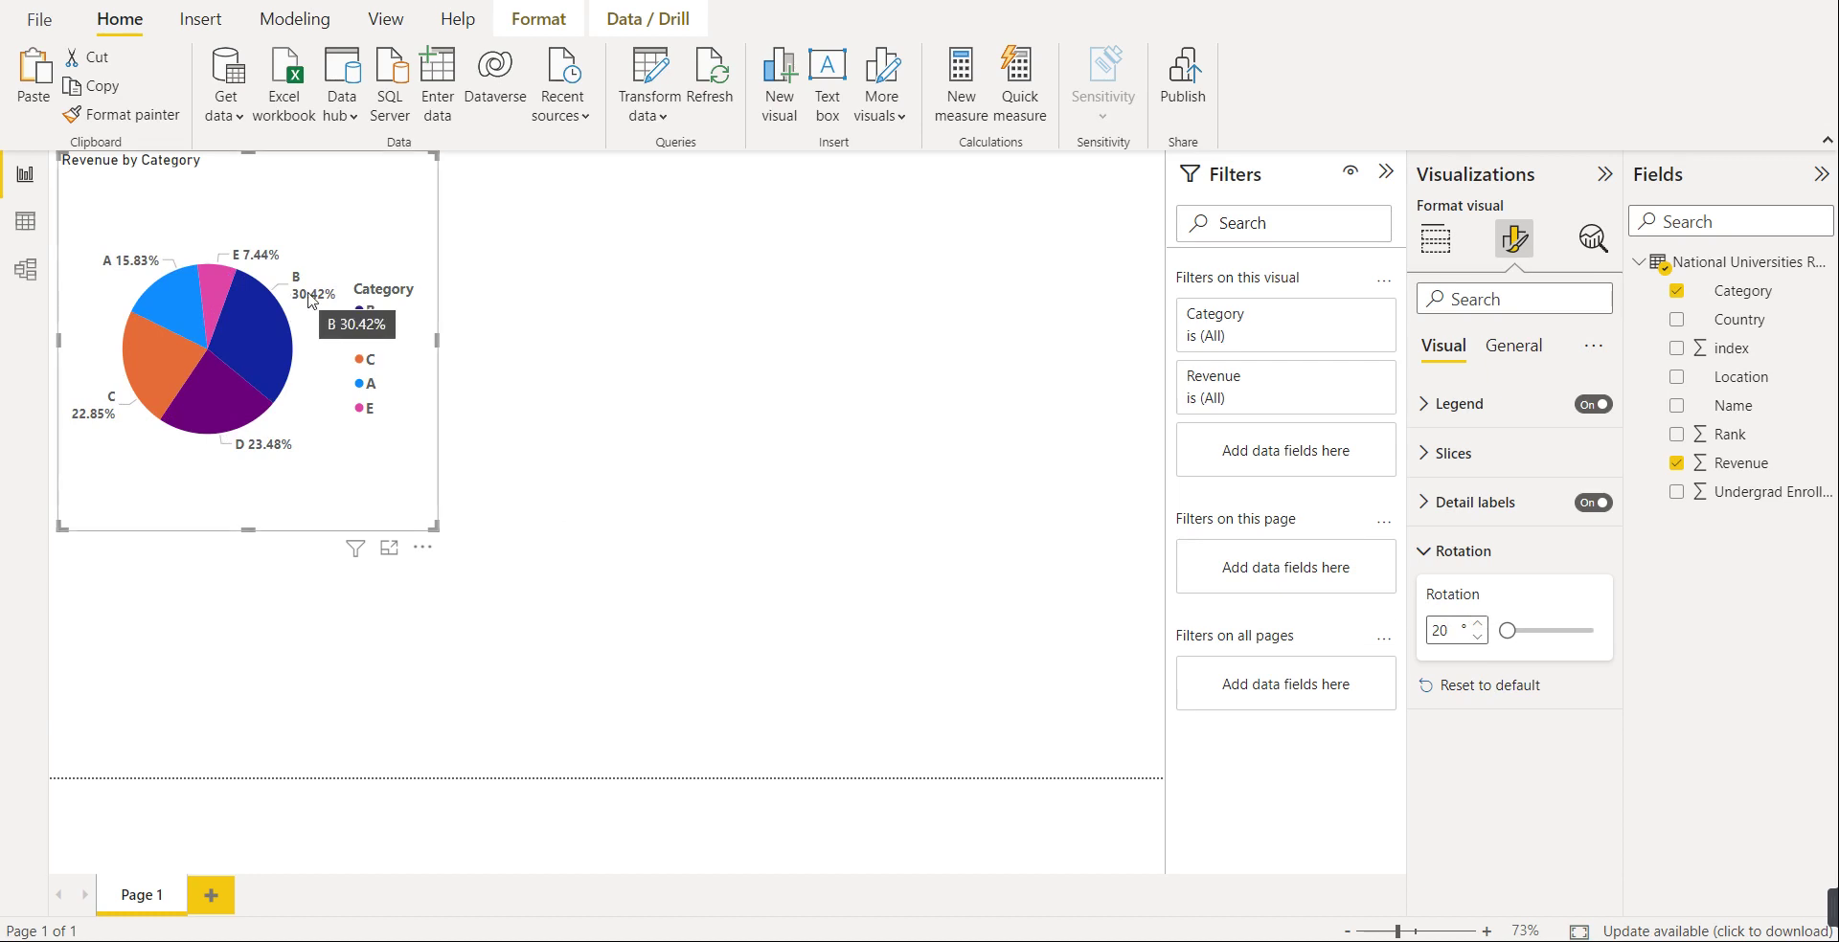
click(1518, 699)
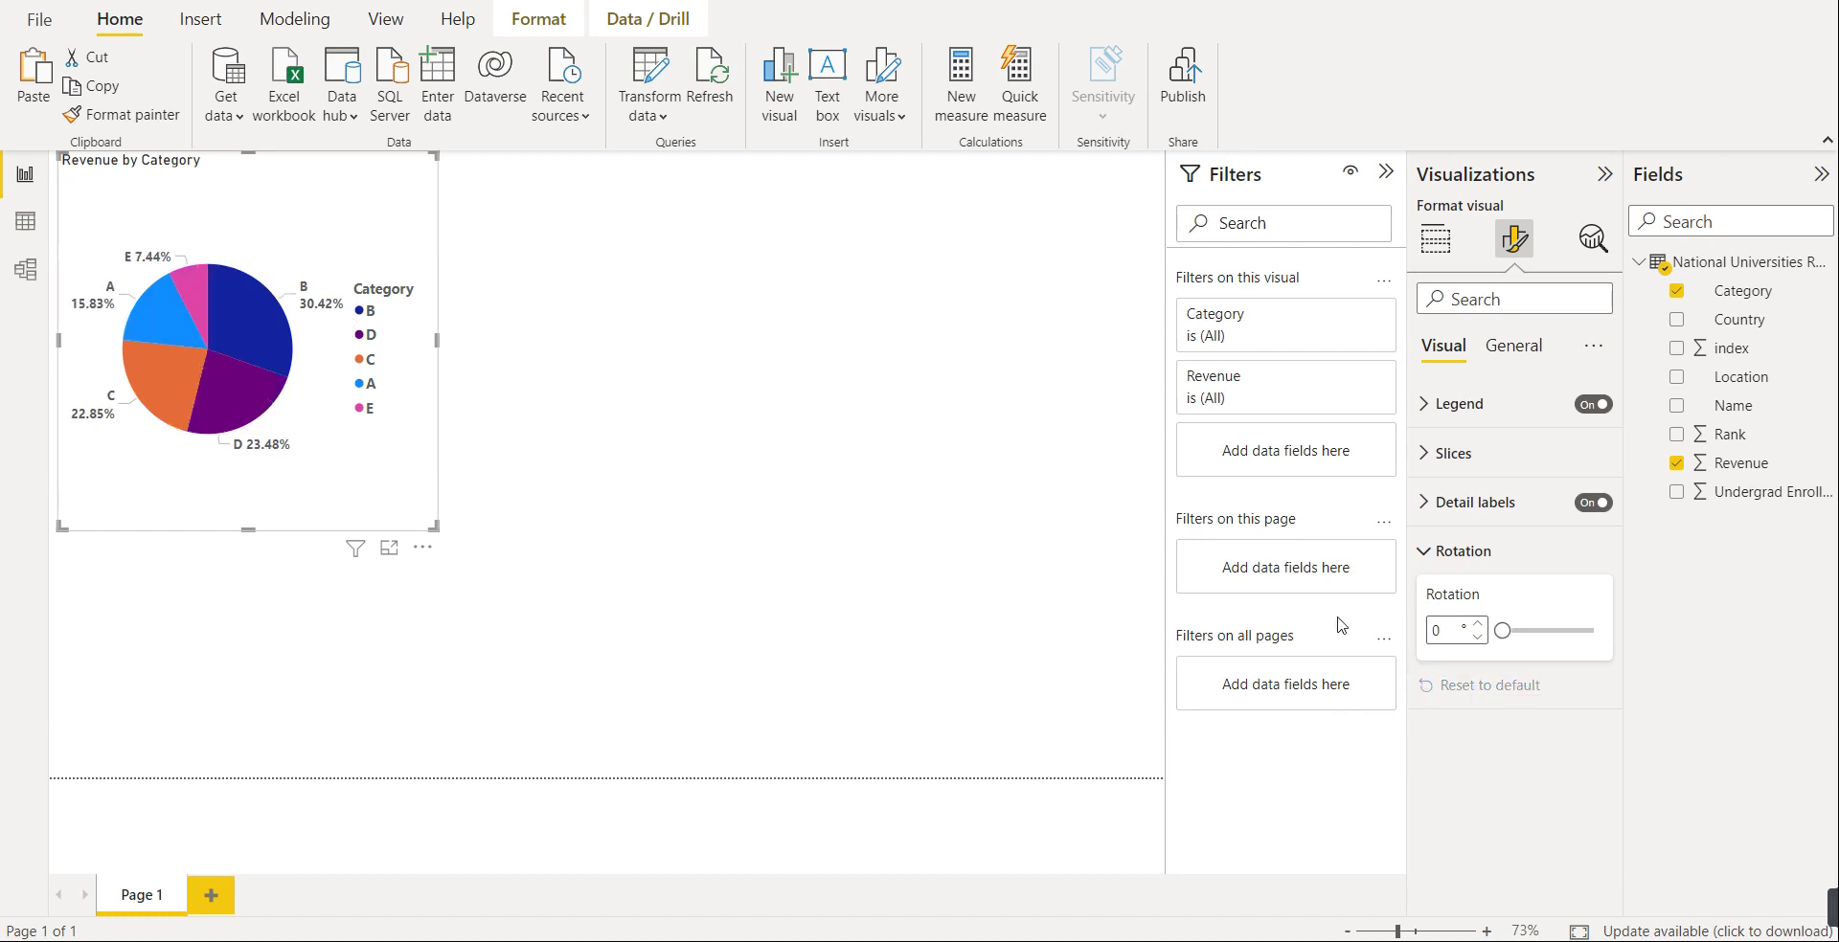
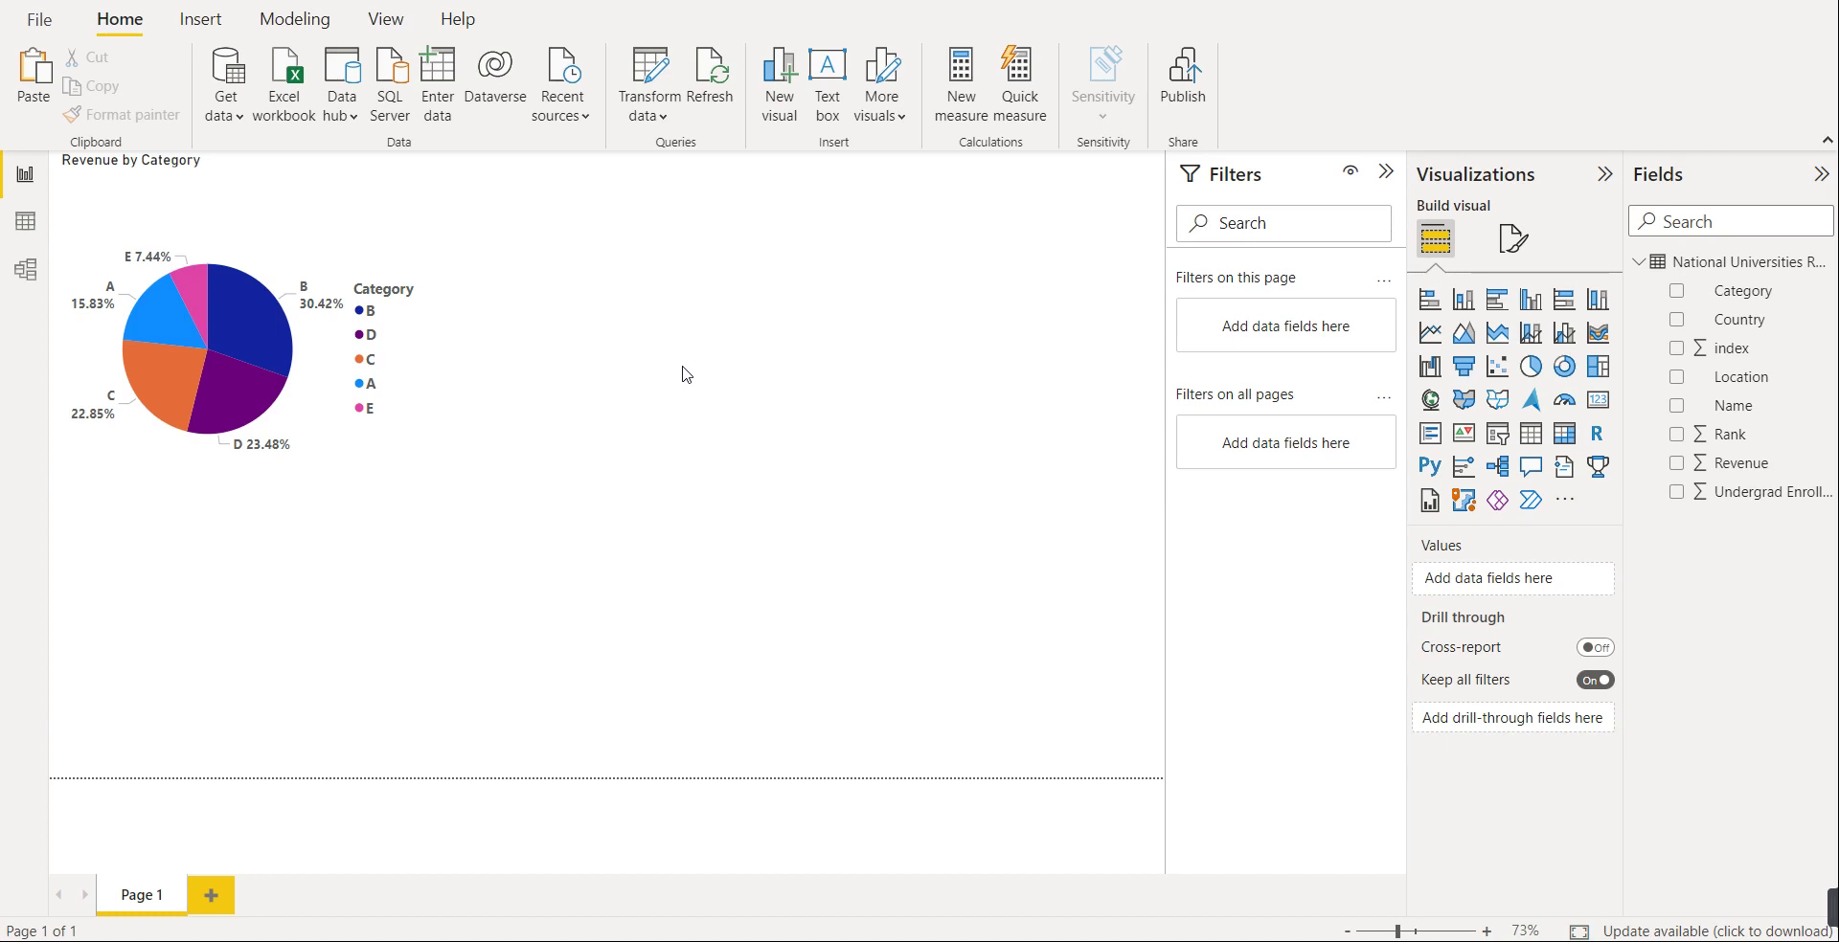
- Duplicate the Revenue by Category pie chart and place the copy directly to the right of the original
click(362, 244)
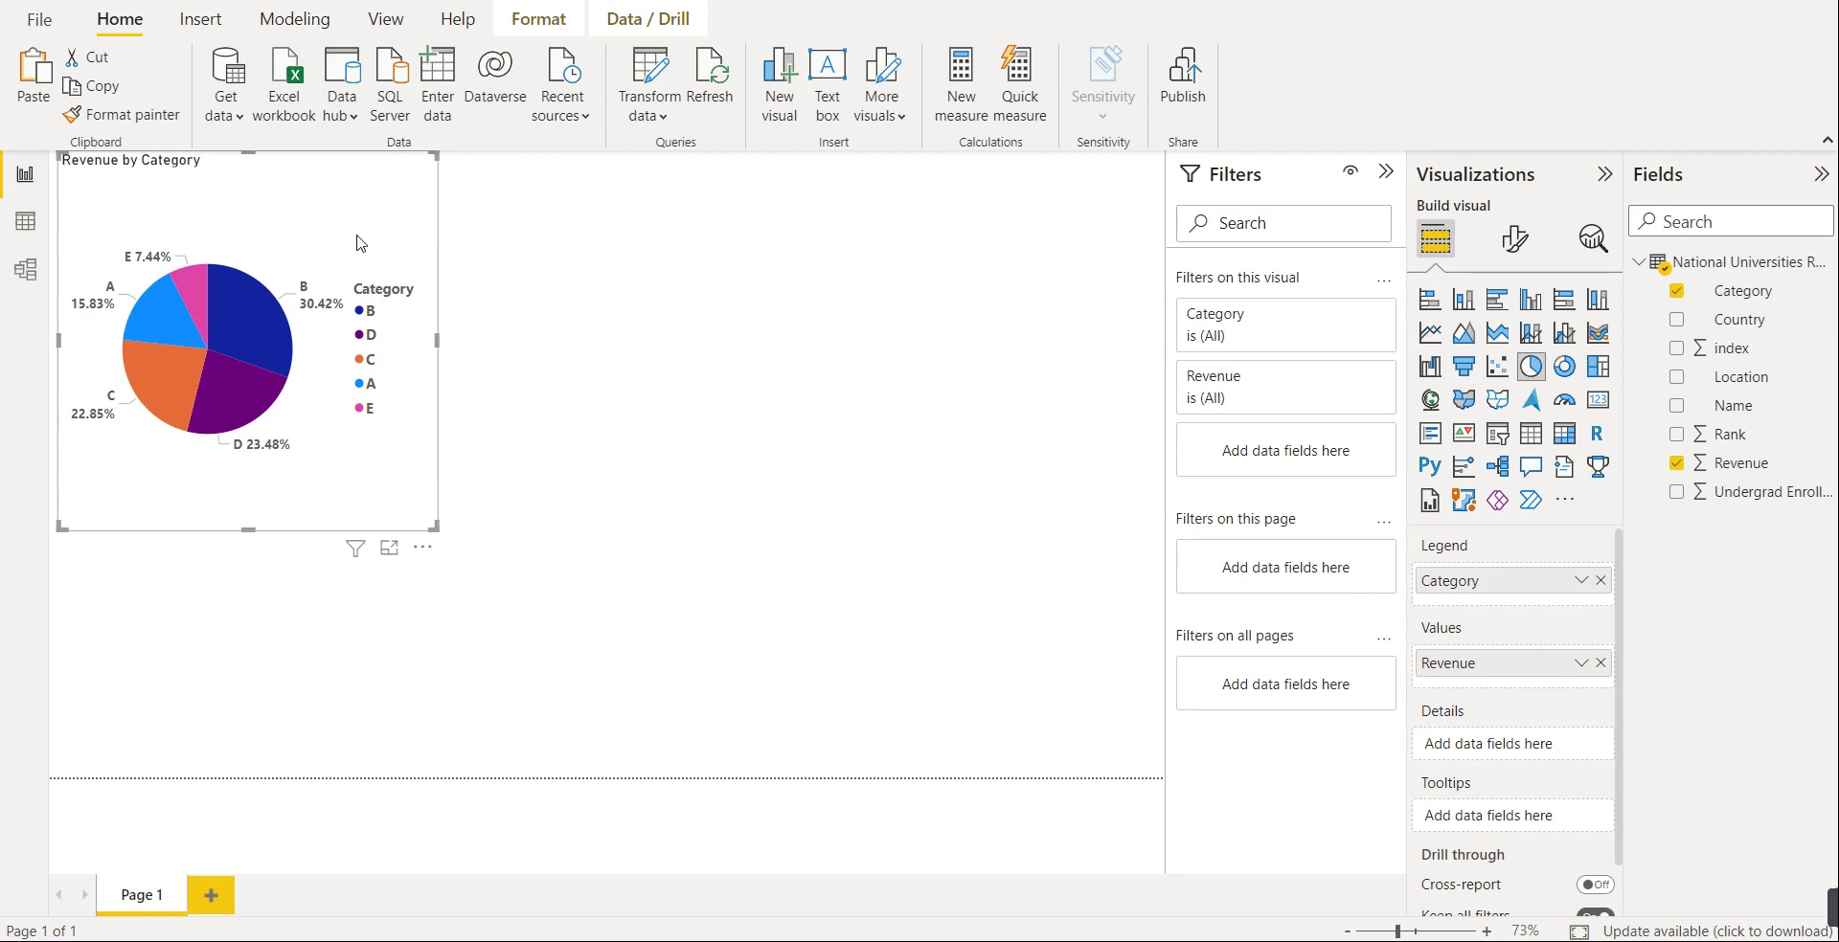
key(ctrl+c)
key(ctrl+v)
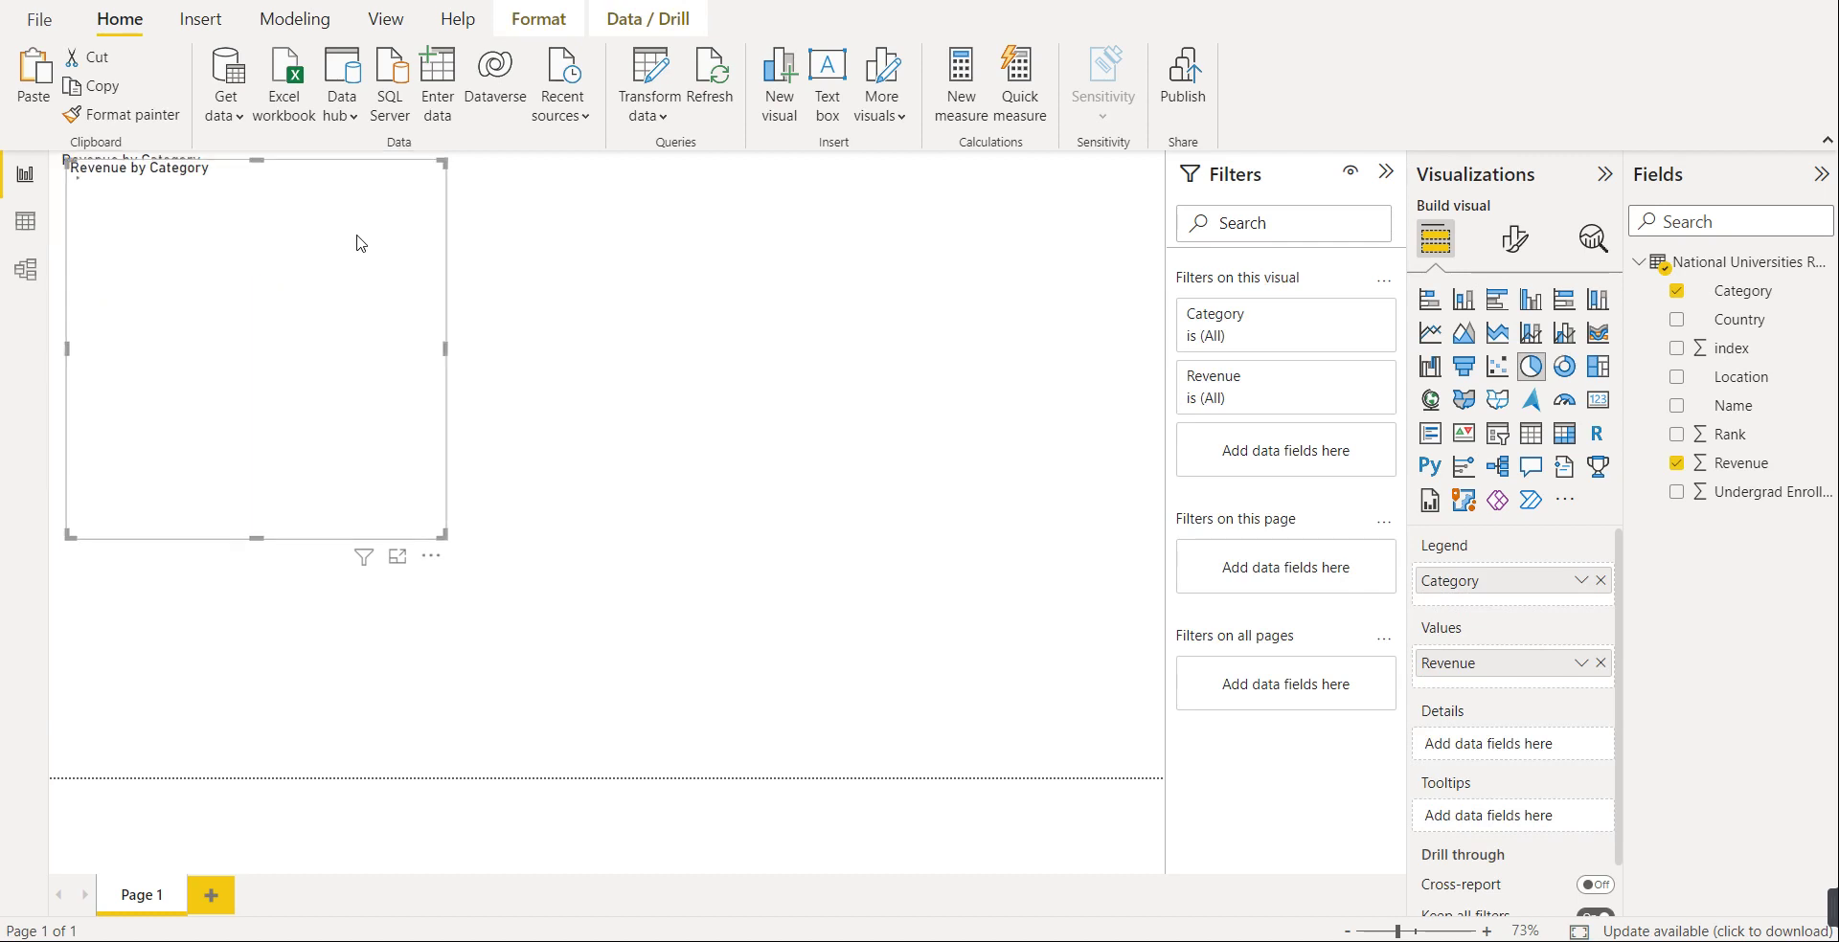
drag(360, 241, 729, 237)
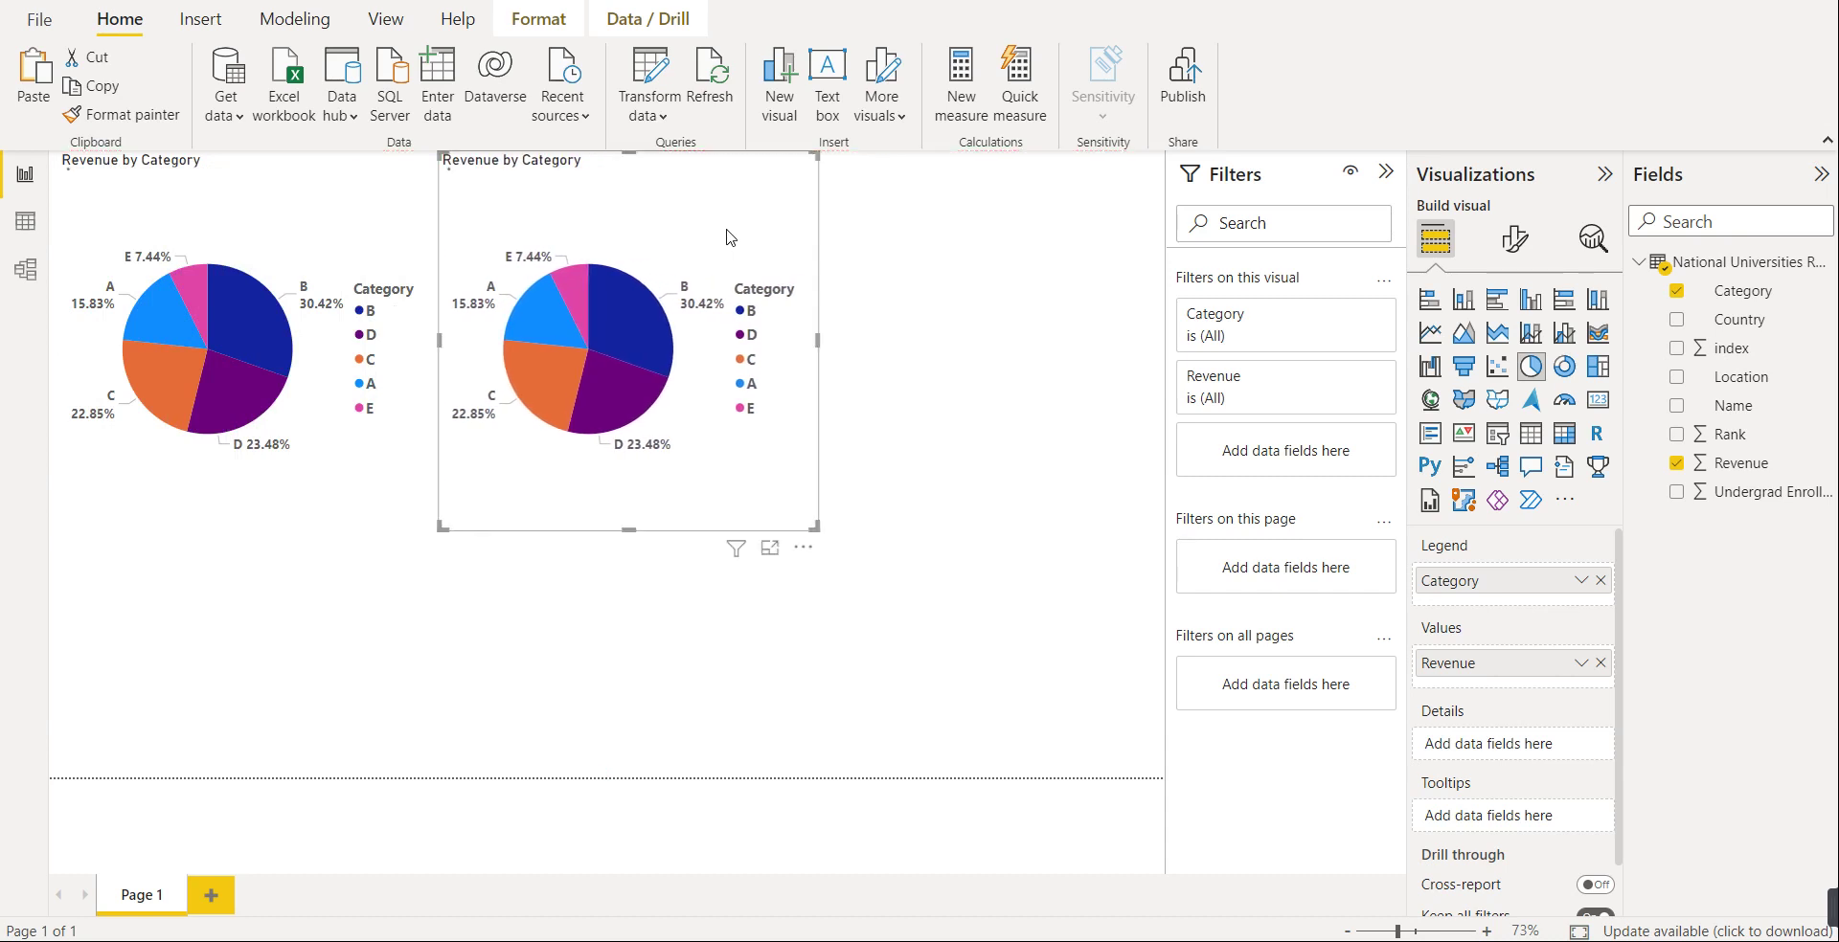
- Convert the copied pie chart to a donut chart and replace its Revenue values with Undergrad Enrollment
click(1566, 373)
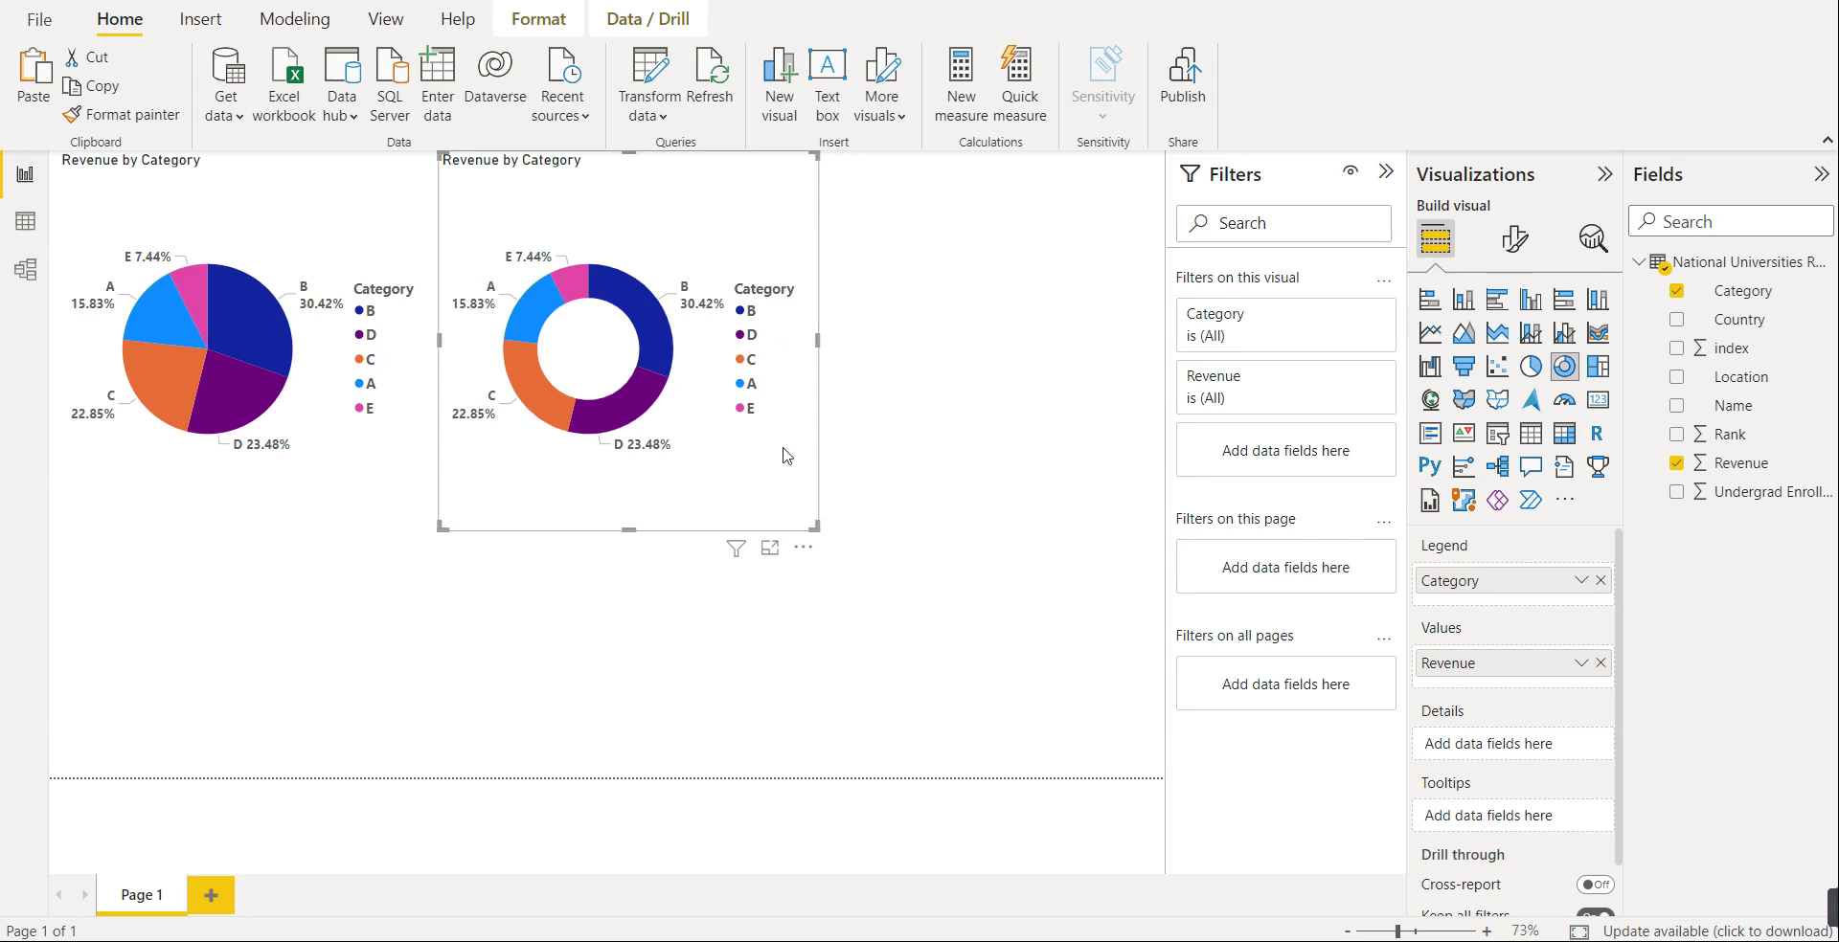
click(1676, 494)
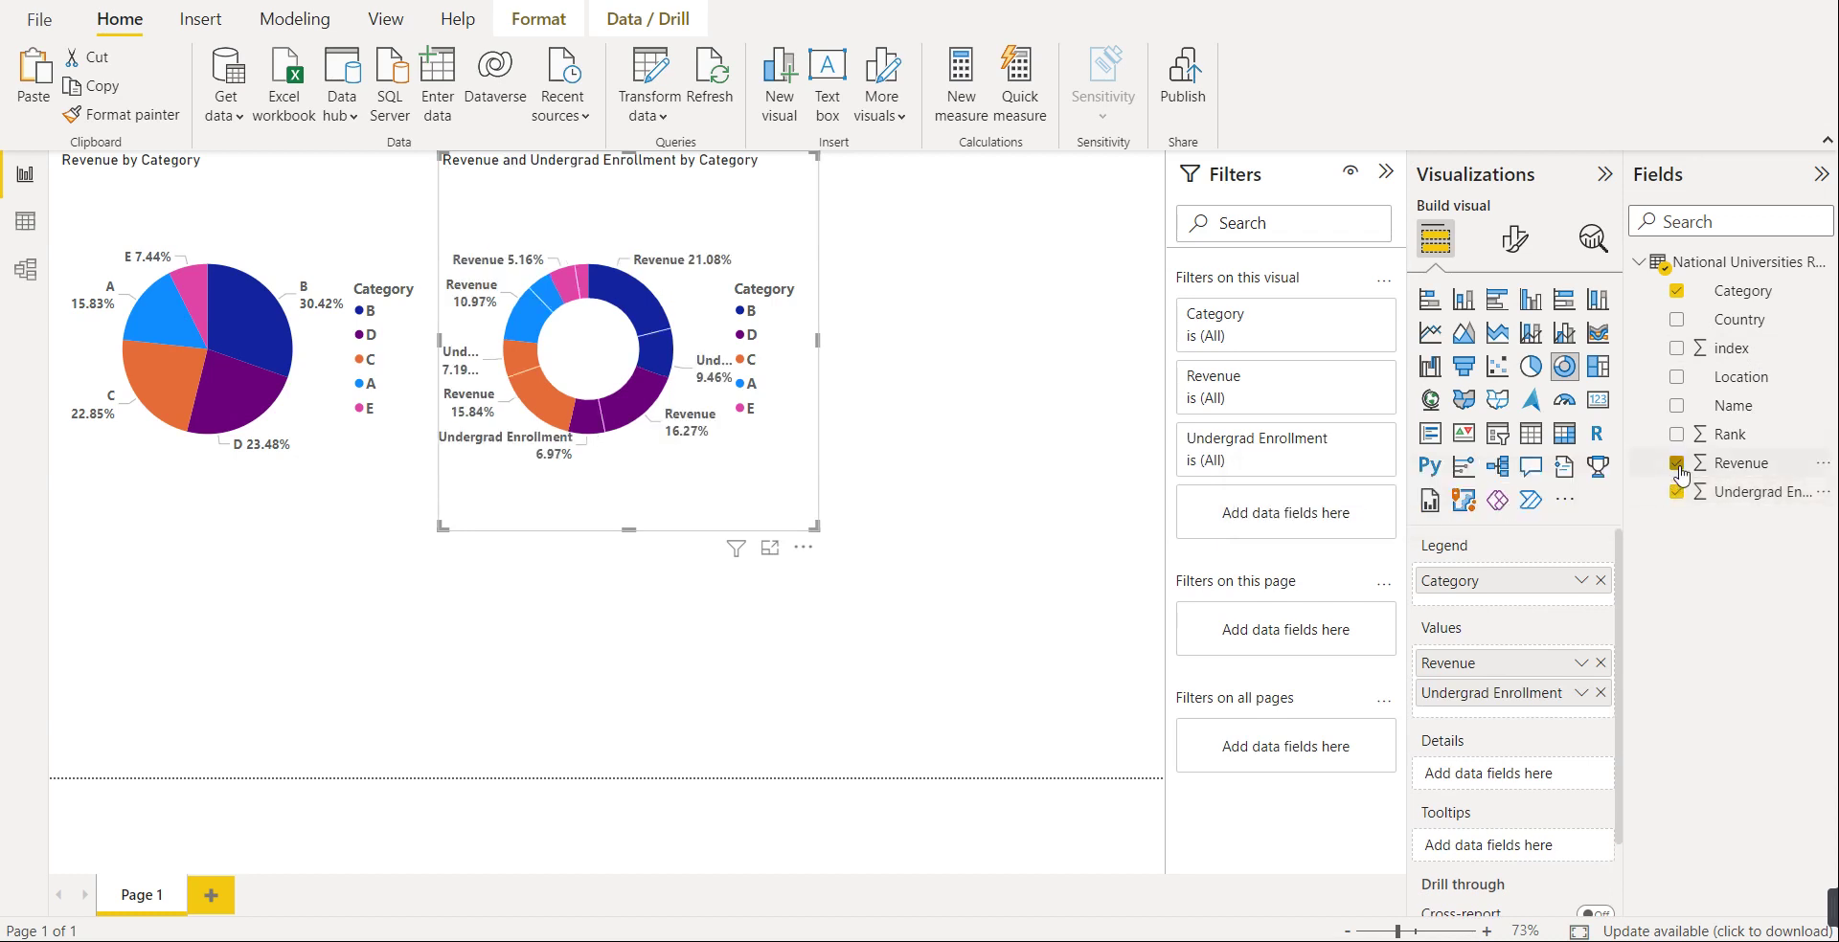
click(1676, 463)
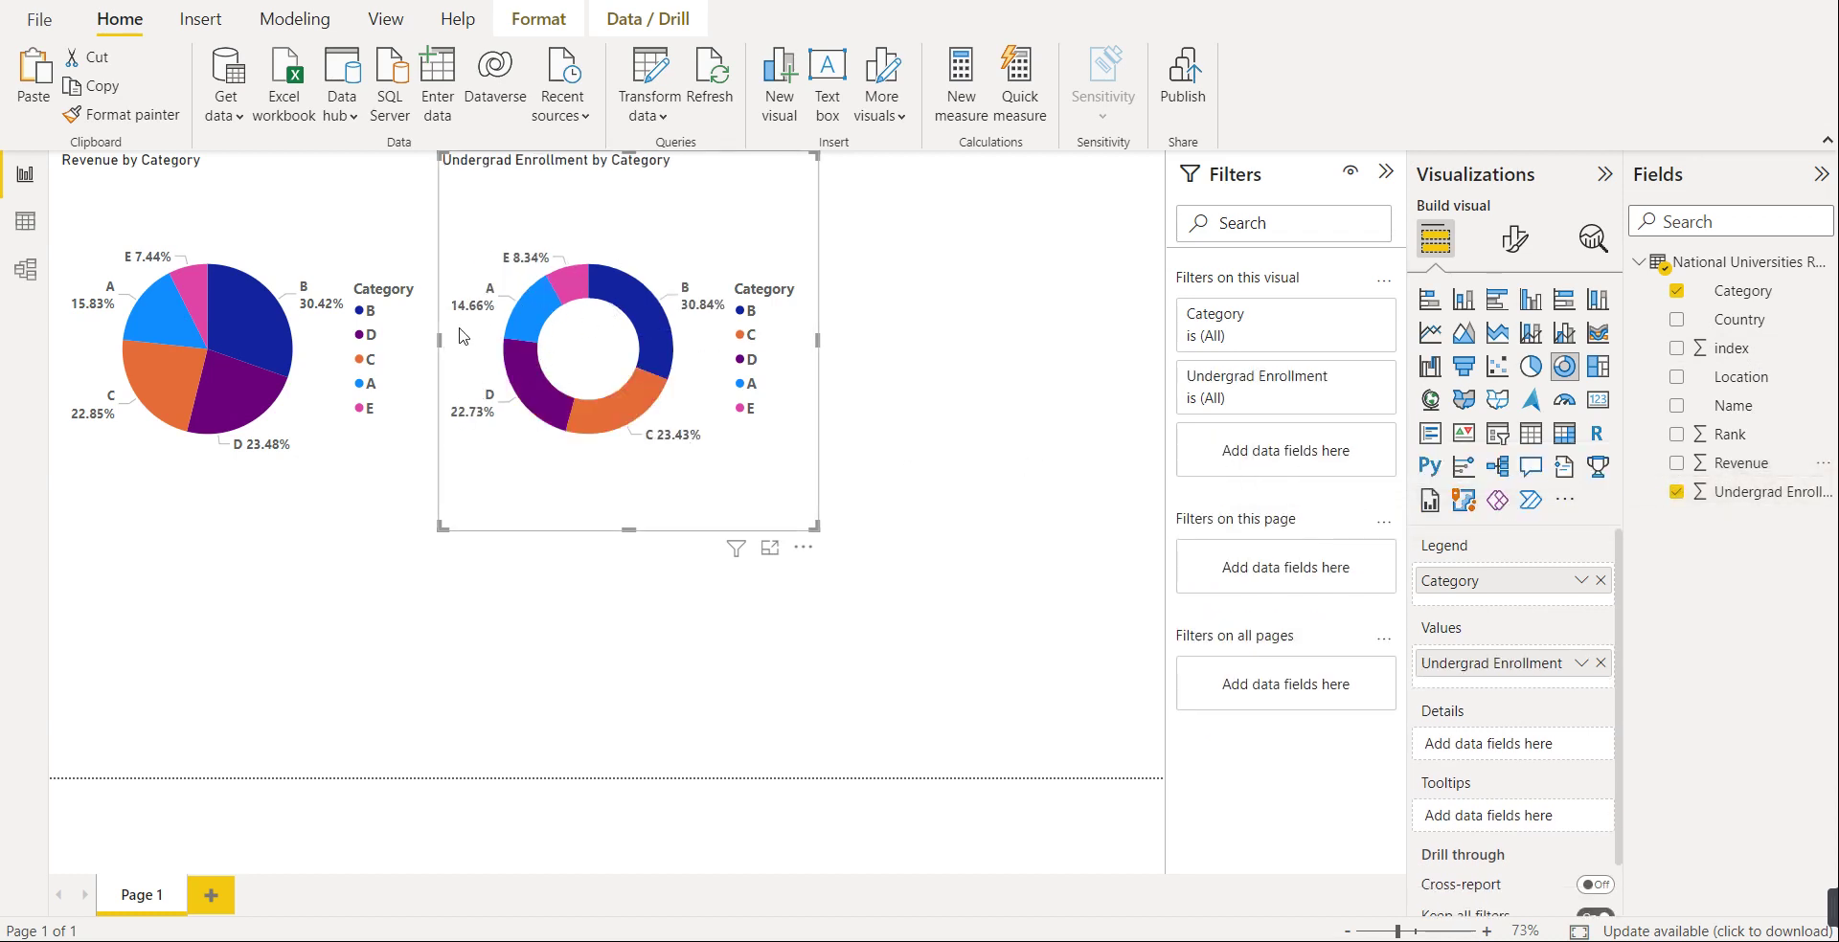
- Set the inner radius of the donut chart's slices to 38 px
mouse_move(622, 311)
click(1516, 251)
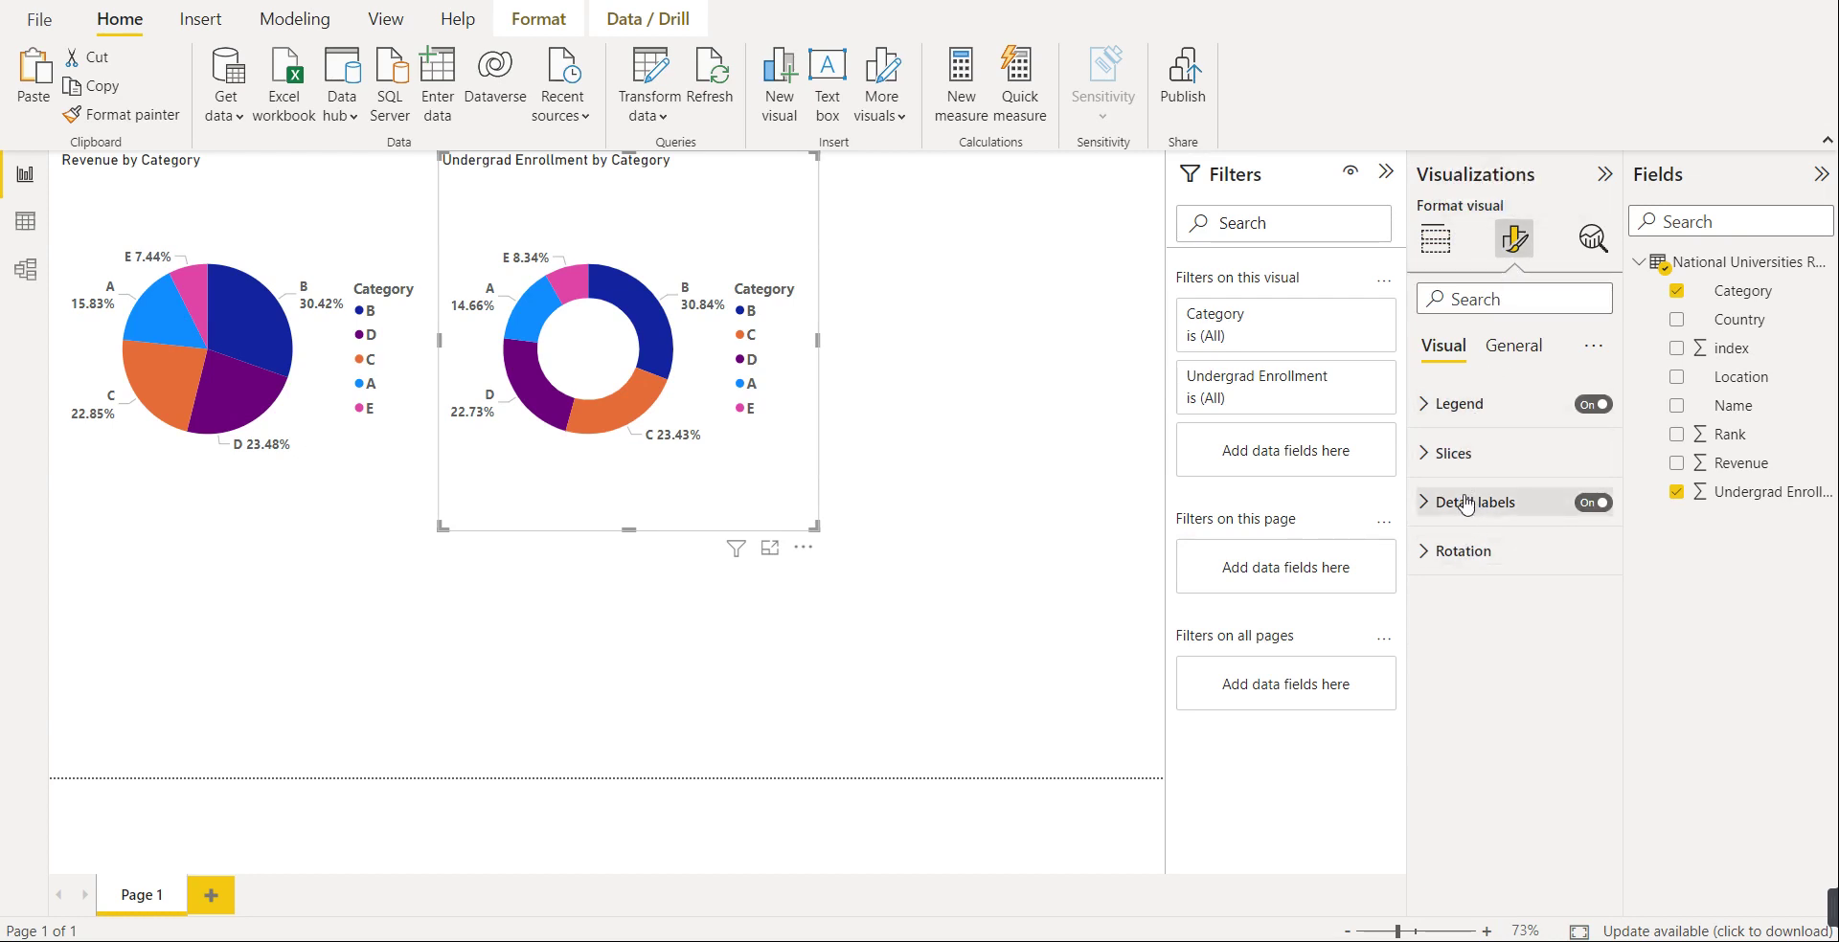
click(1465, 453)
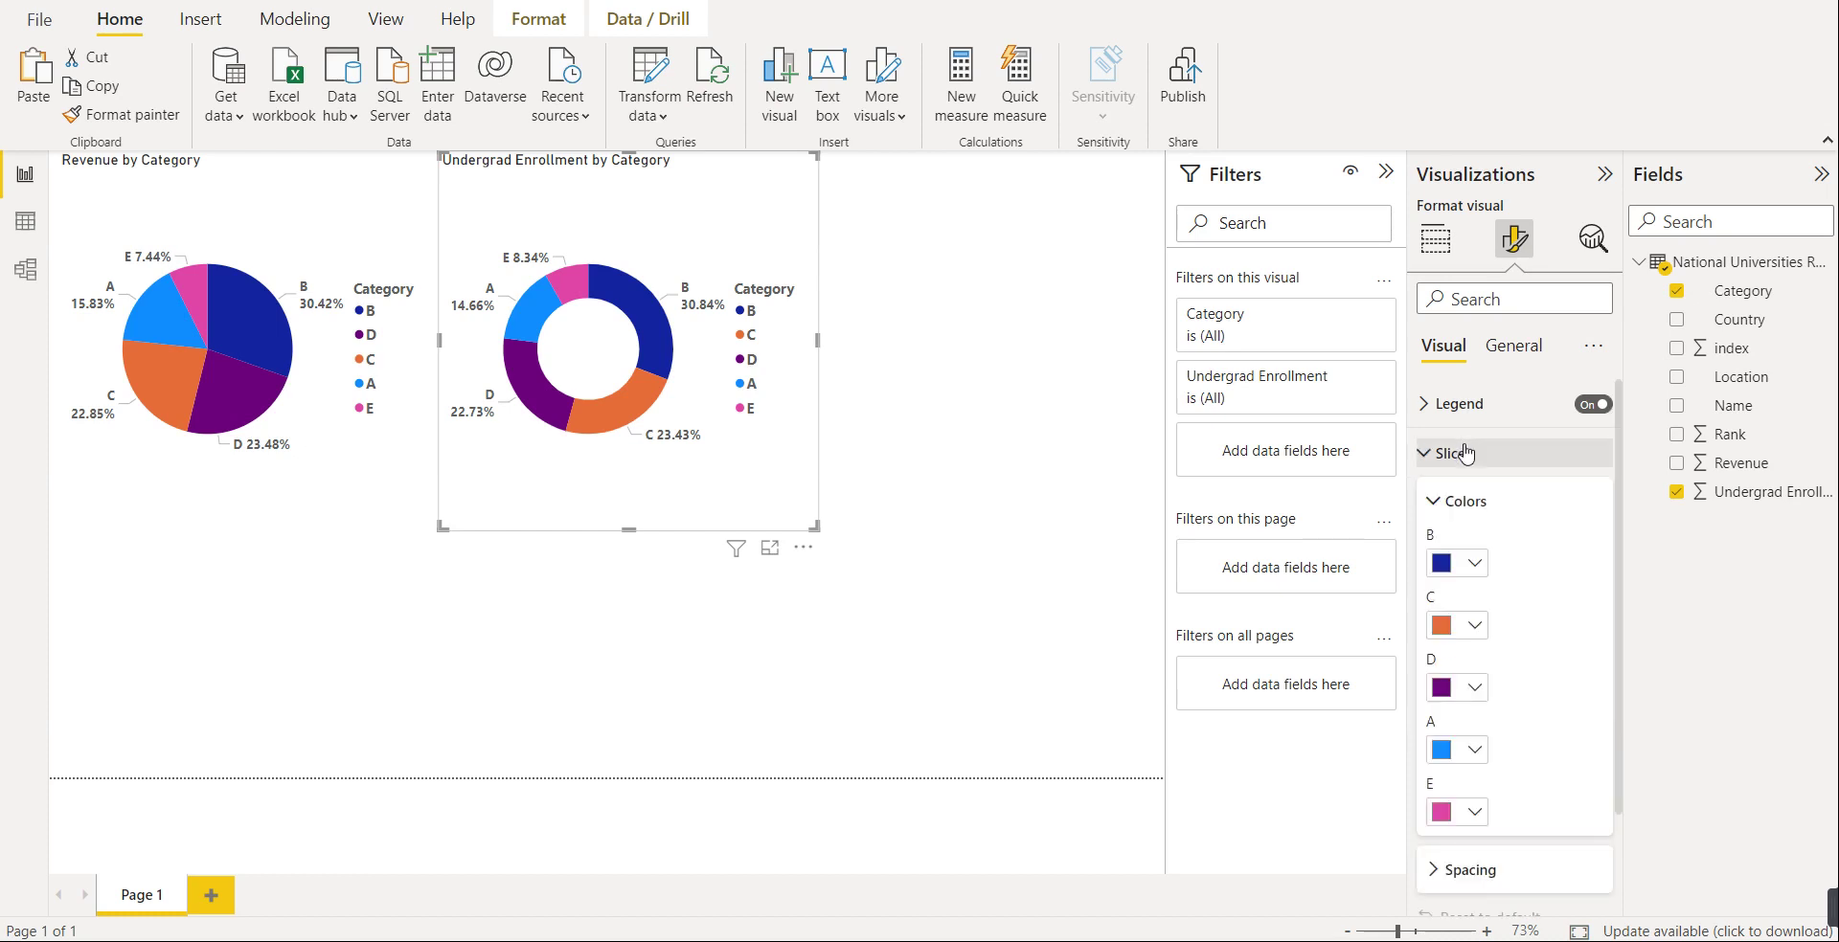
scroll(1500, 622, down, 1)
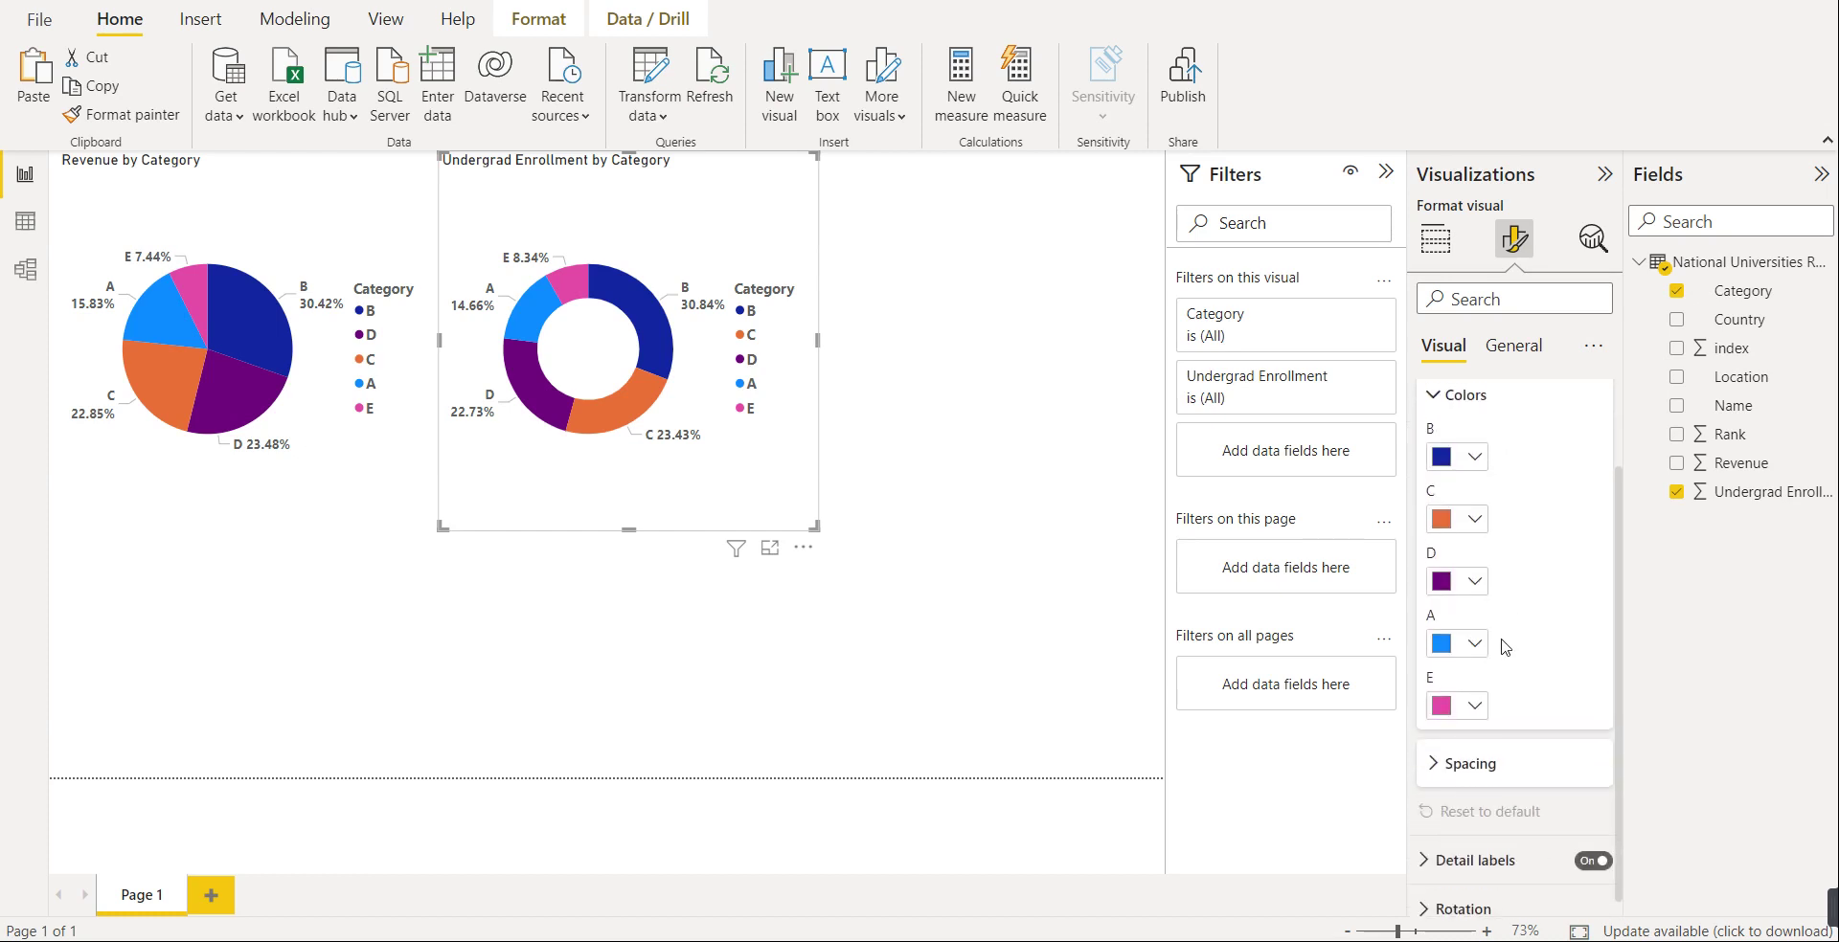
click(1470, 747)
scroll(1481, 824, down, 1)
mouse_move(1552, 738)
mouse_down()
mouse_move(1500, 742)
mouse_move(1571, 740)
mouse_move(1537, 740)
mouse_up()
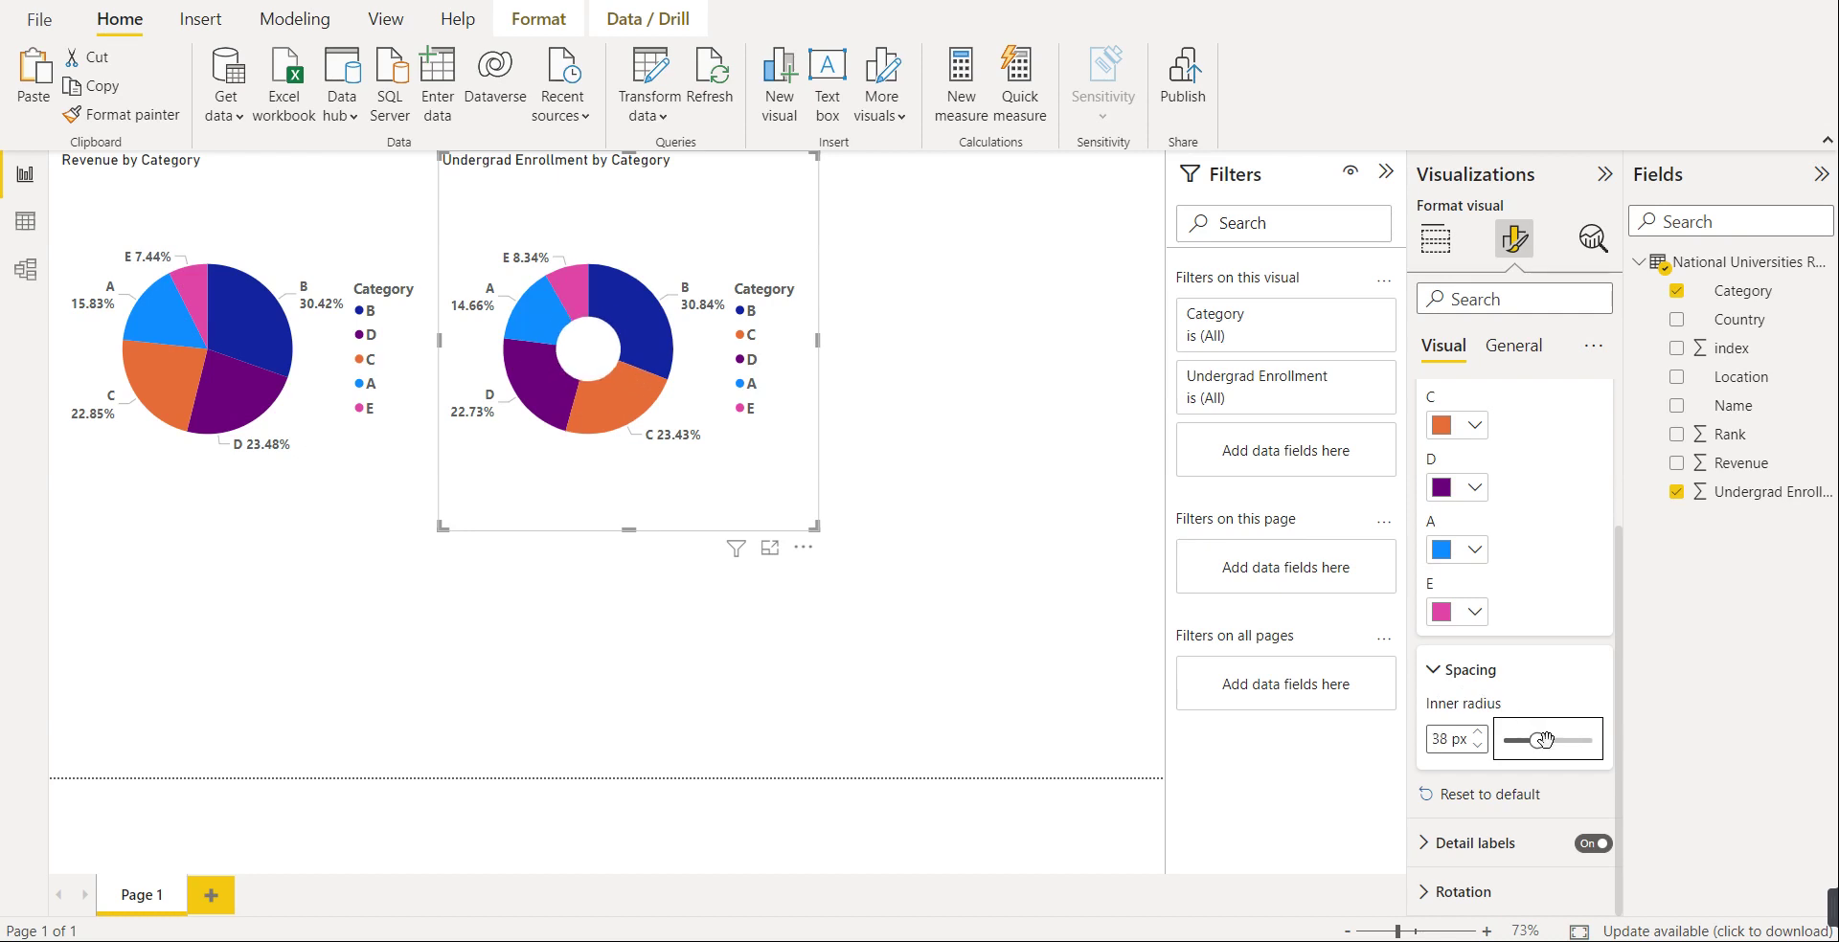
click(1444, 673)
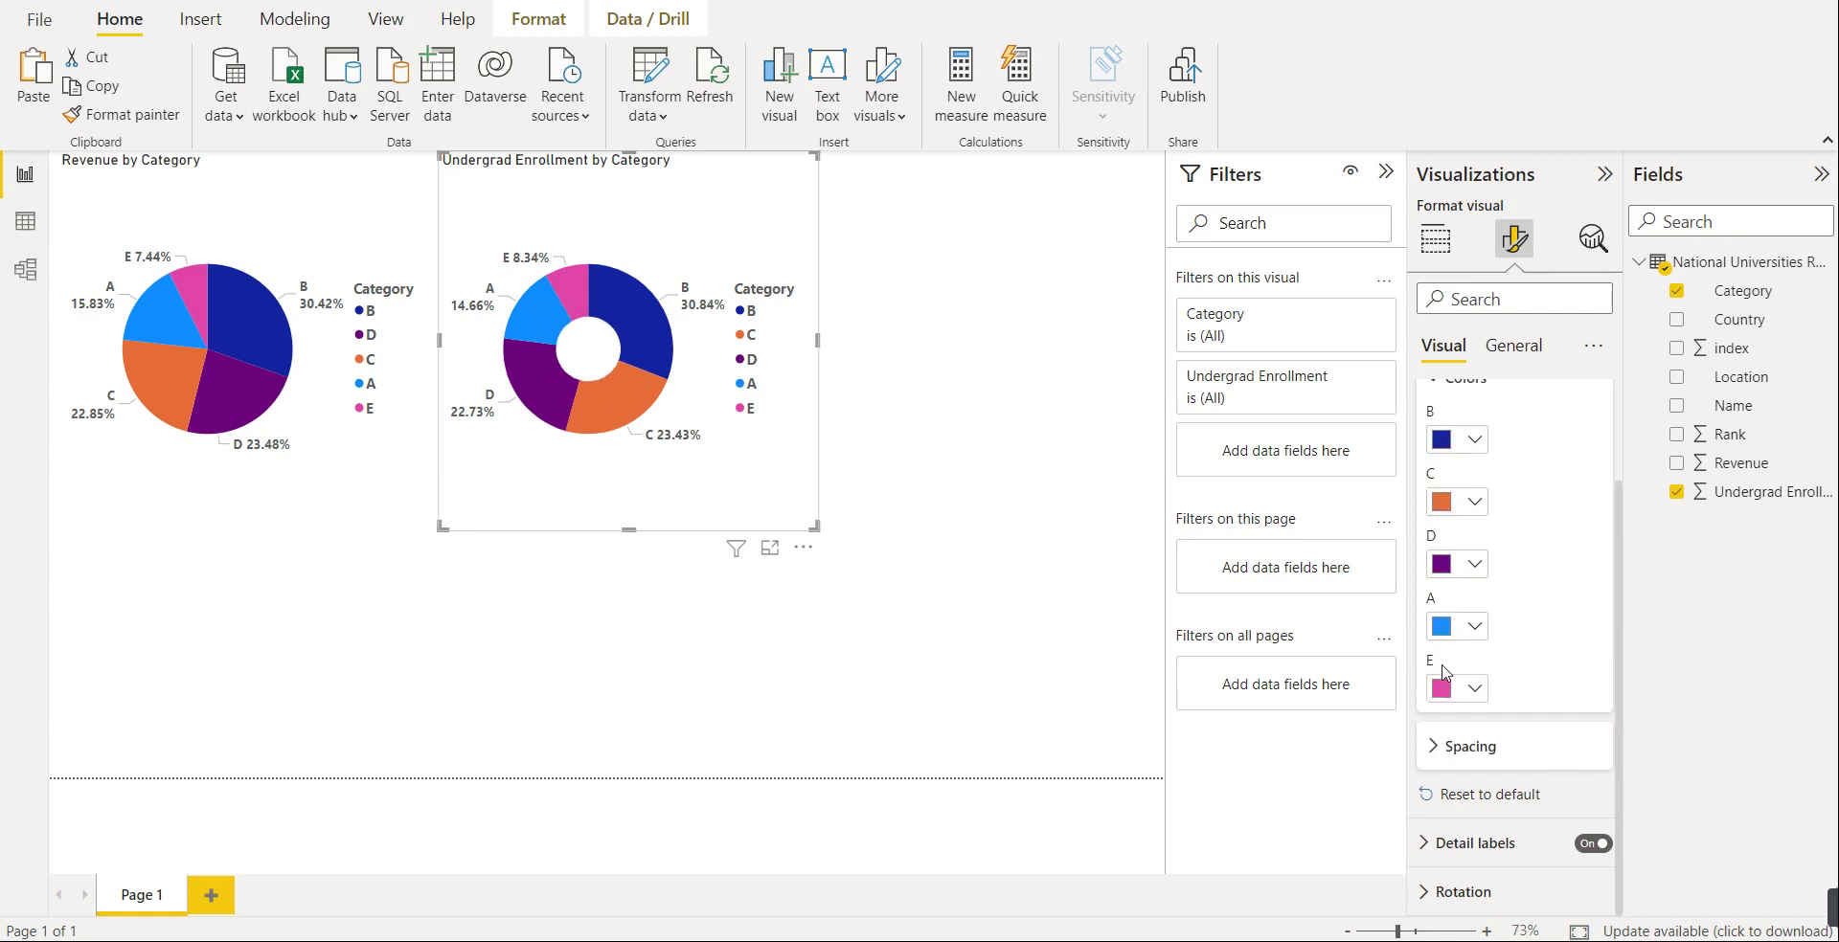
- Review the donut chart's detail label position and contents options, and deselect the chart
click(1478, 855)
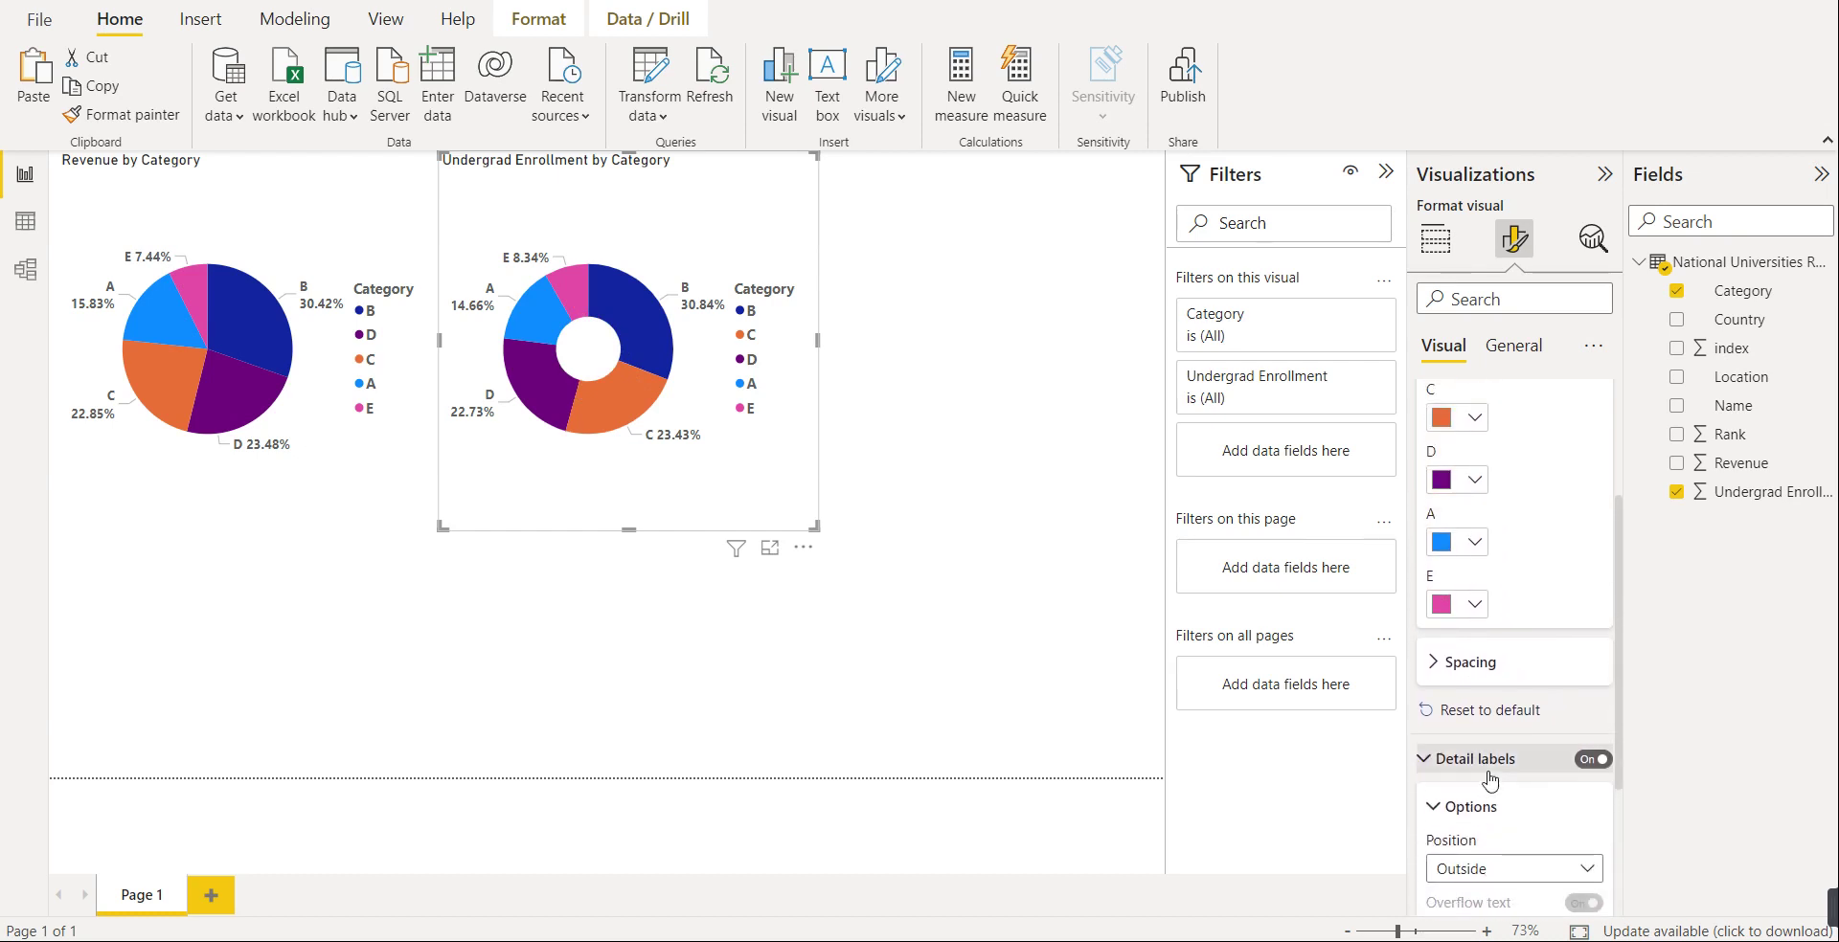
scroll(1487, 814, down, 2)
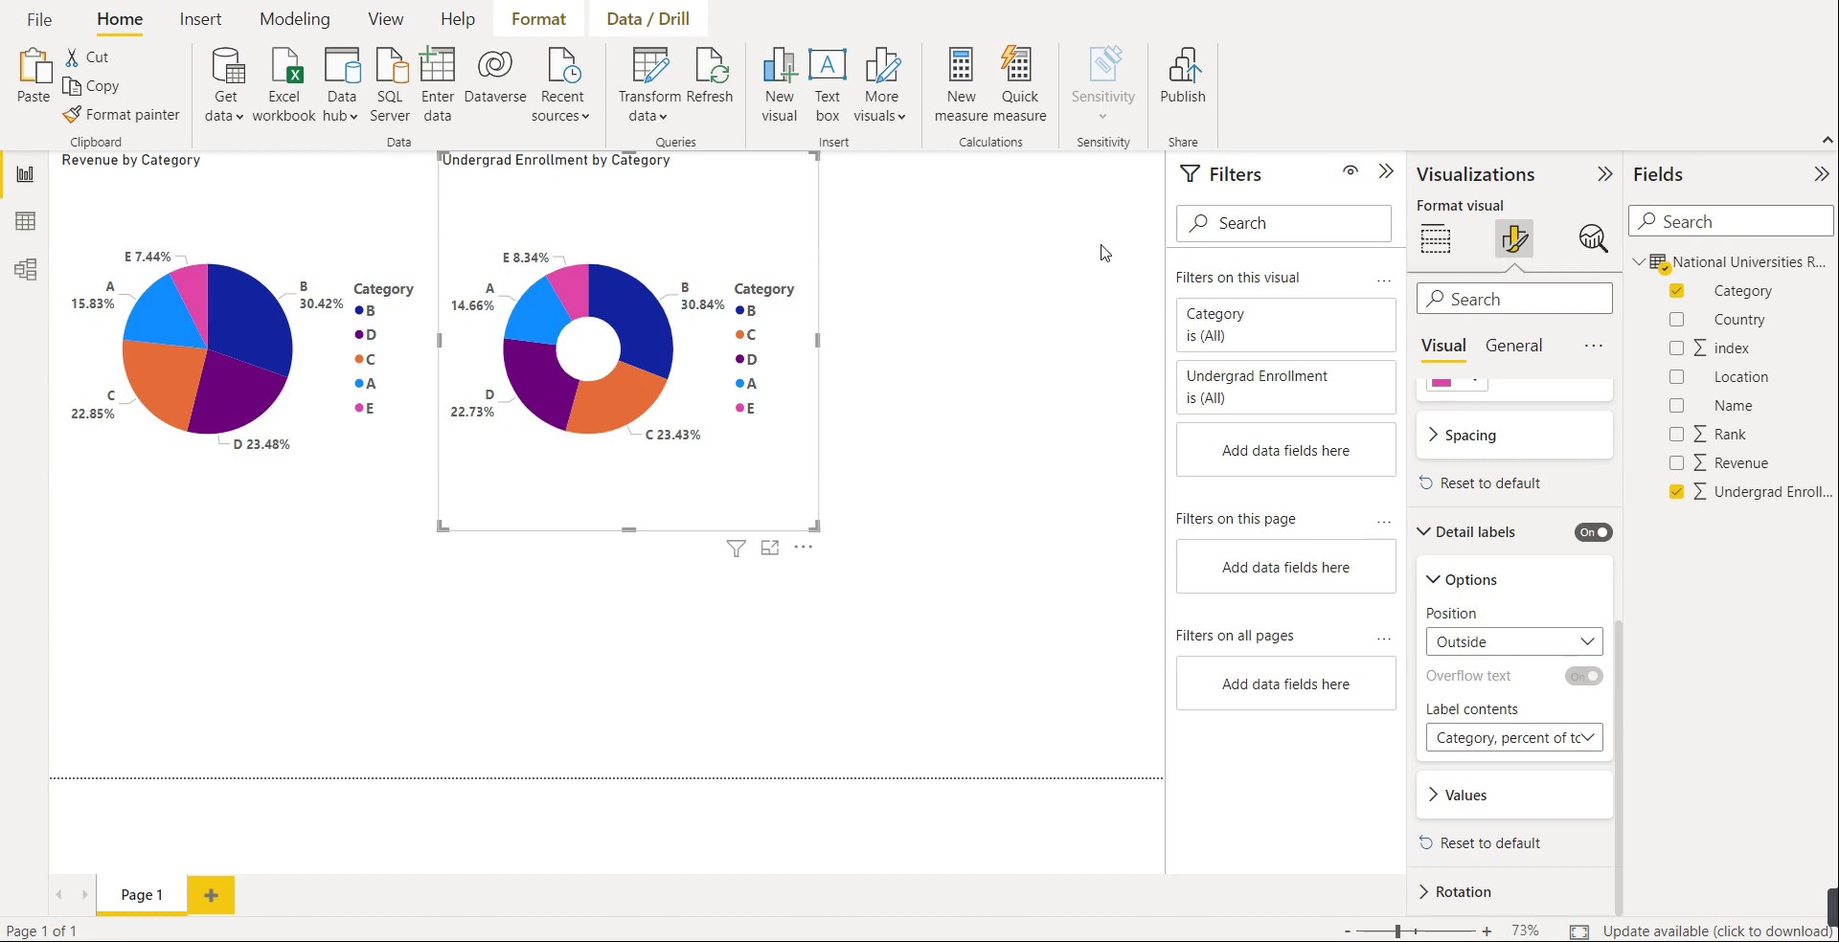
click(996, 275)
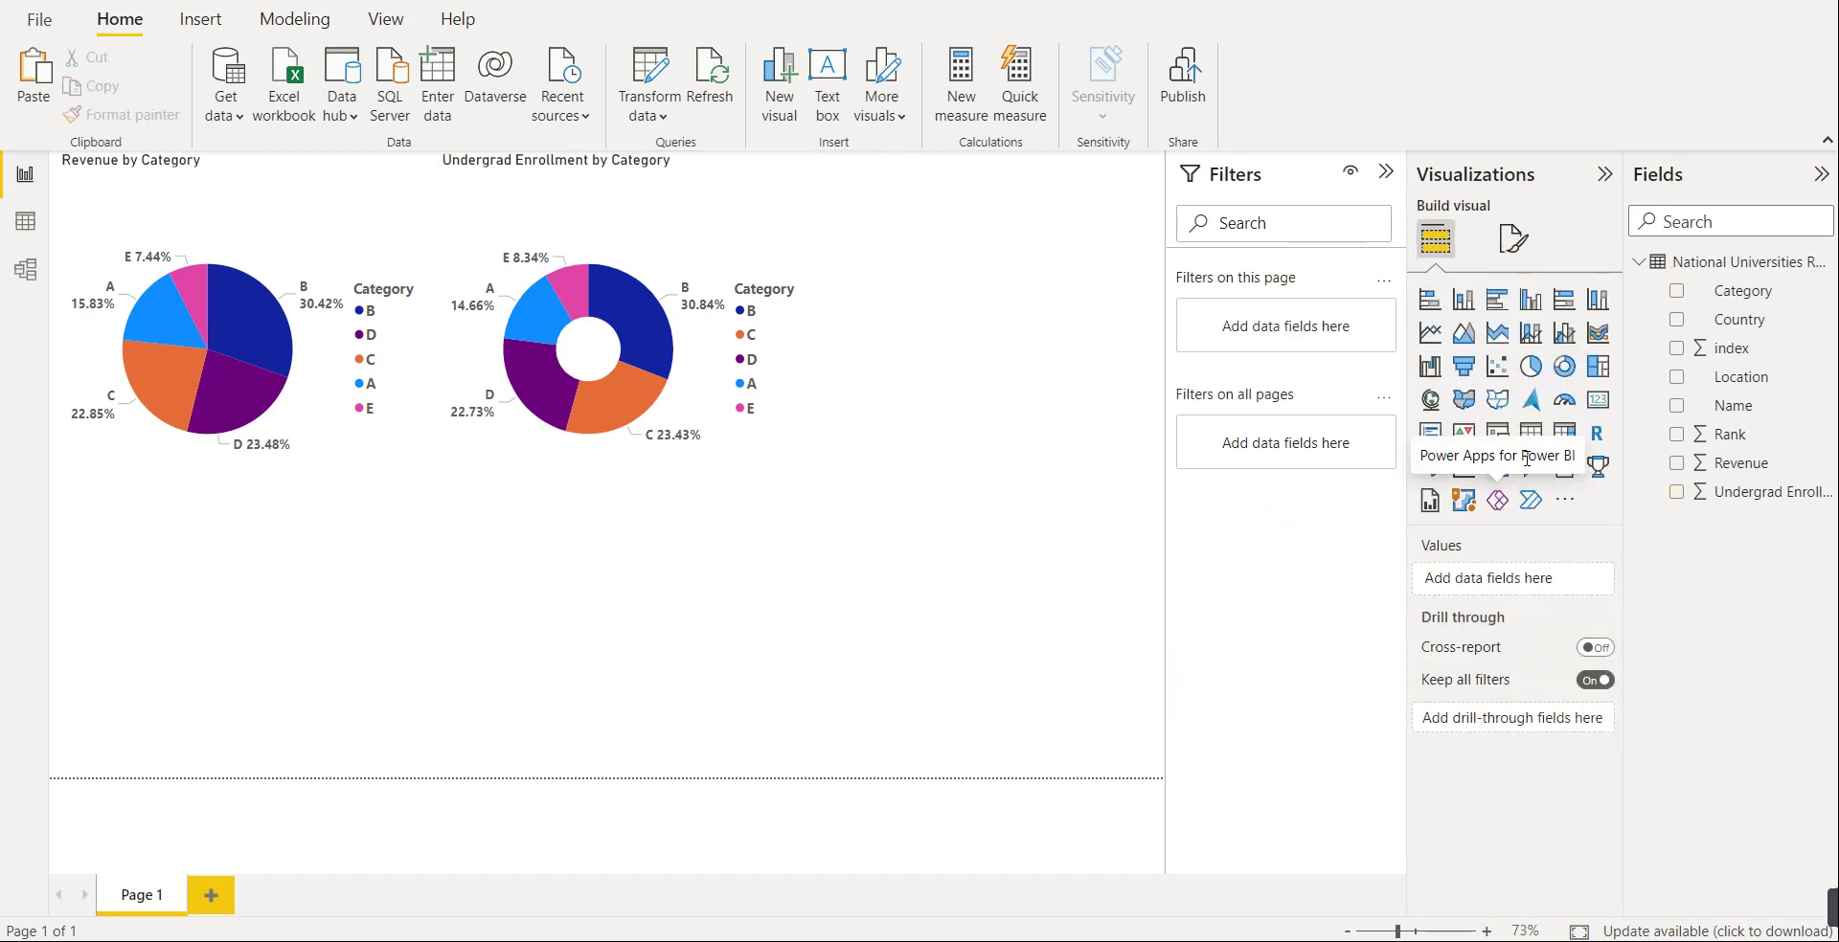